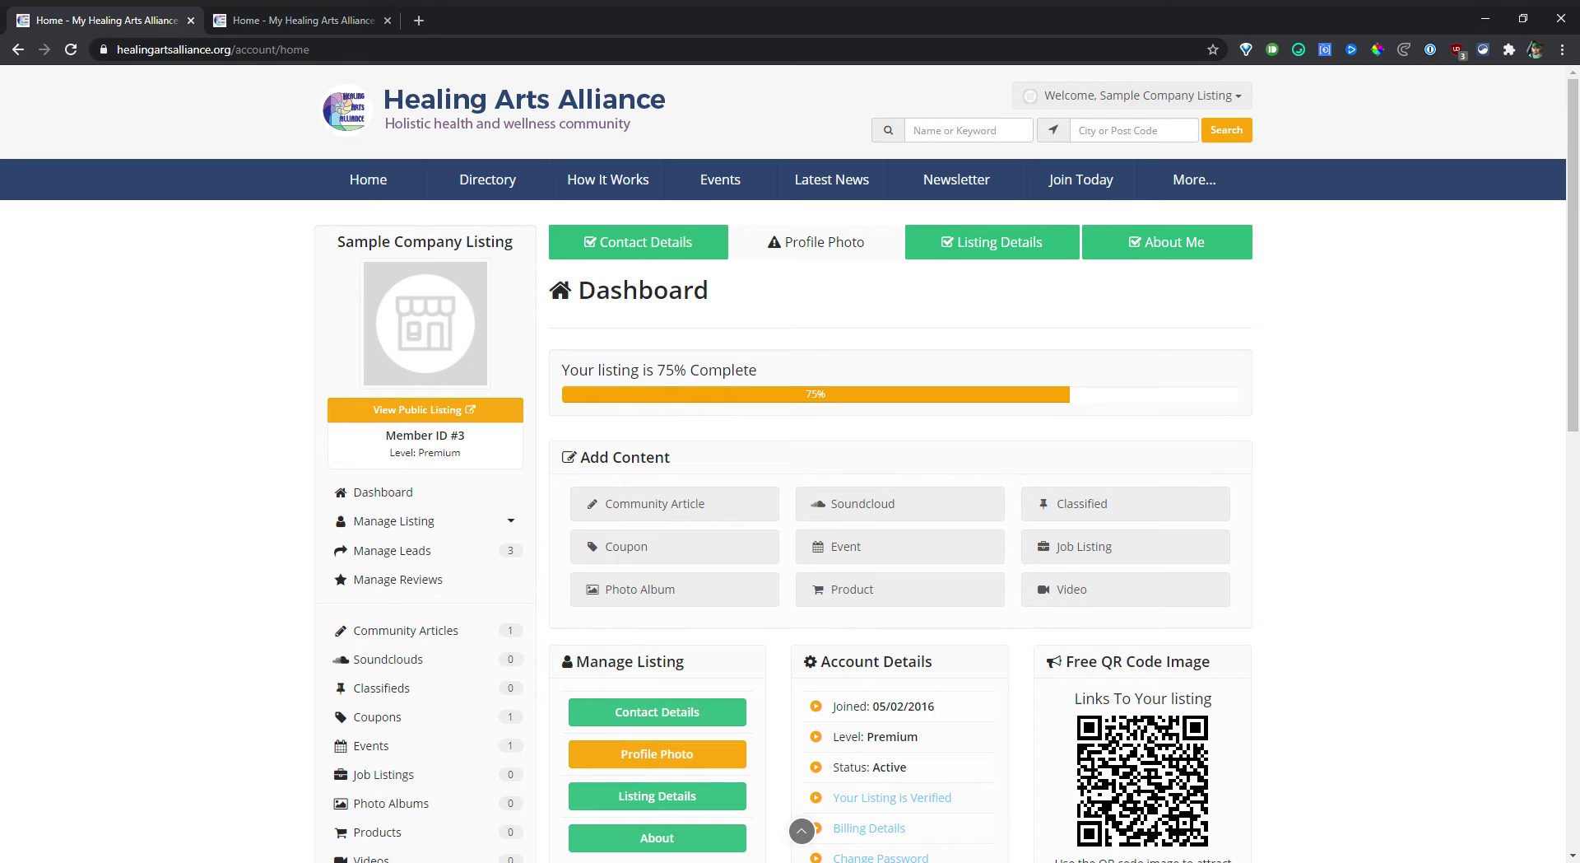
Examine the Premium member dashboard: profile completion, Add Content options, Manage Listing links, Account Details and the free QR code
scroll(725, 658, down, 1)
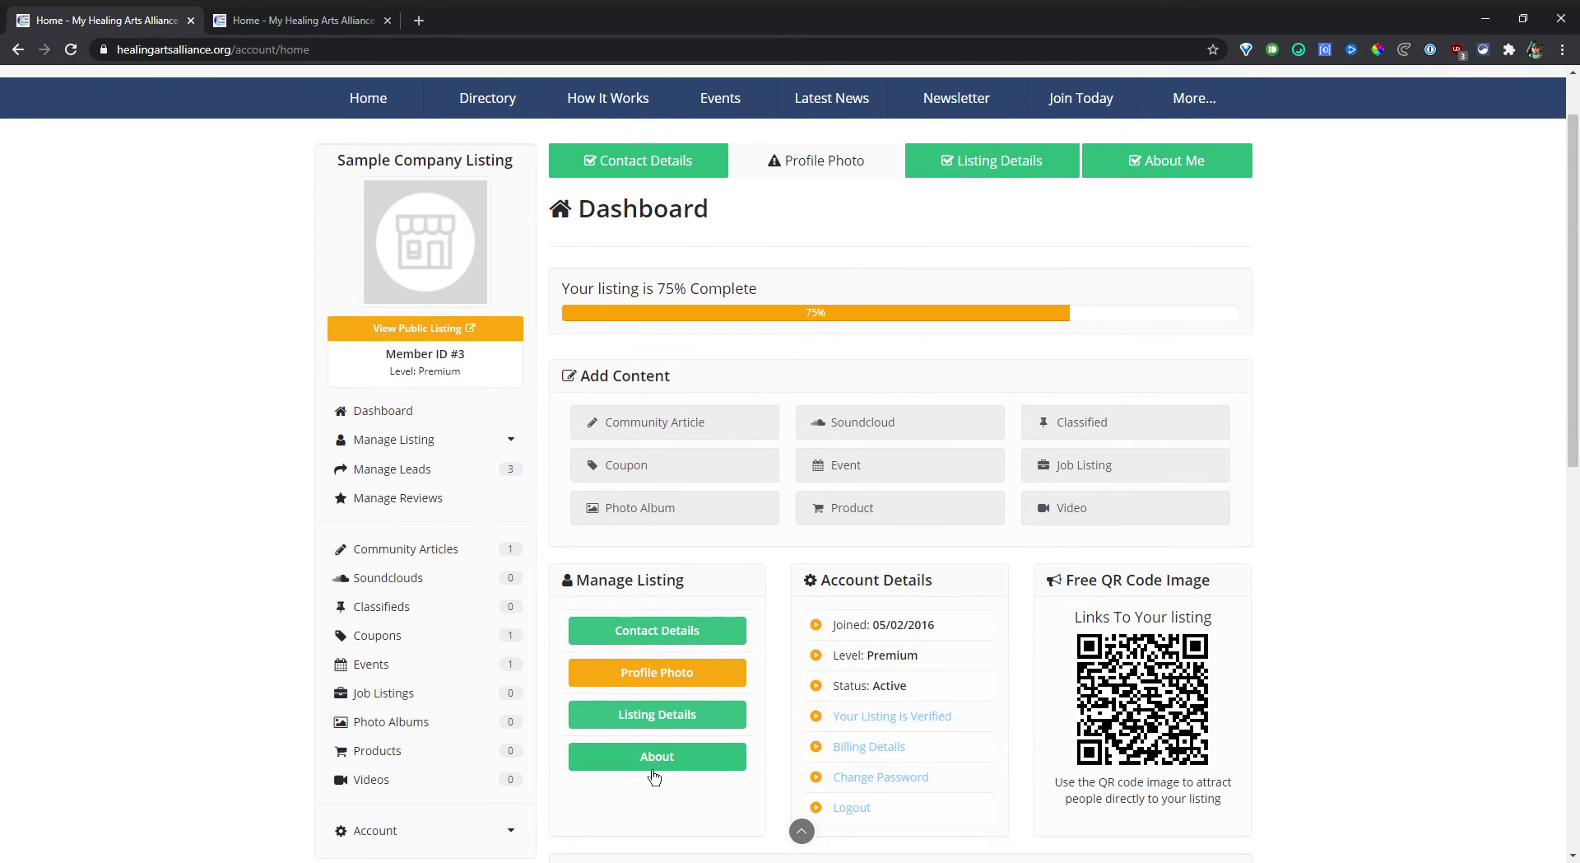
scroll(662, 761, up, 1)
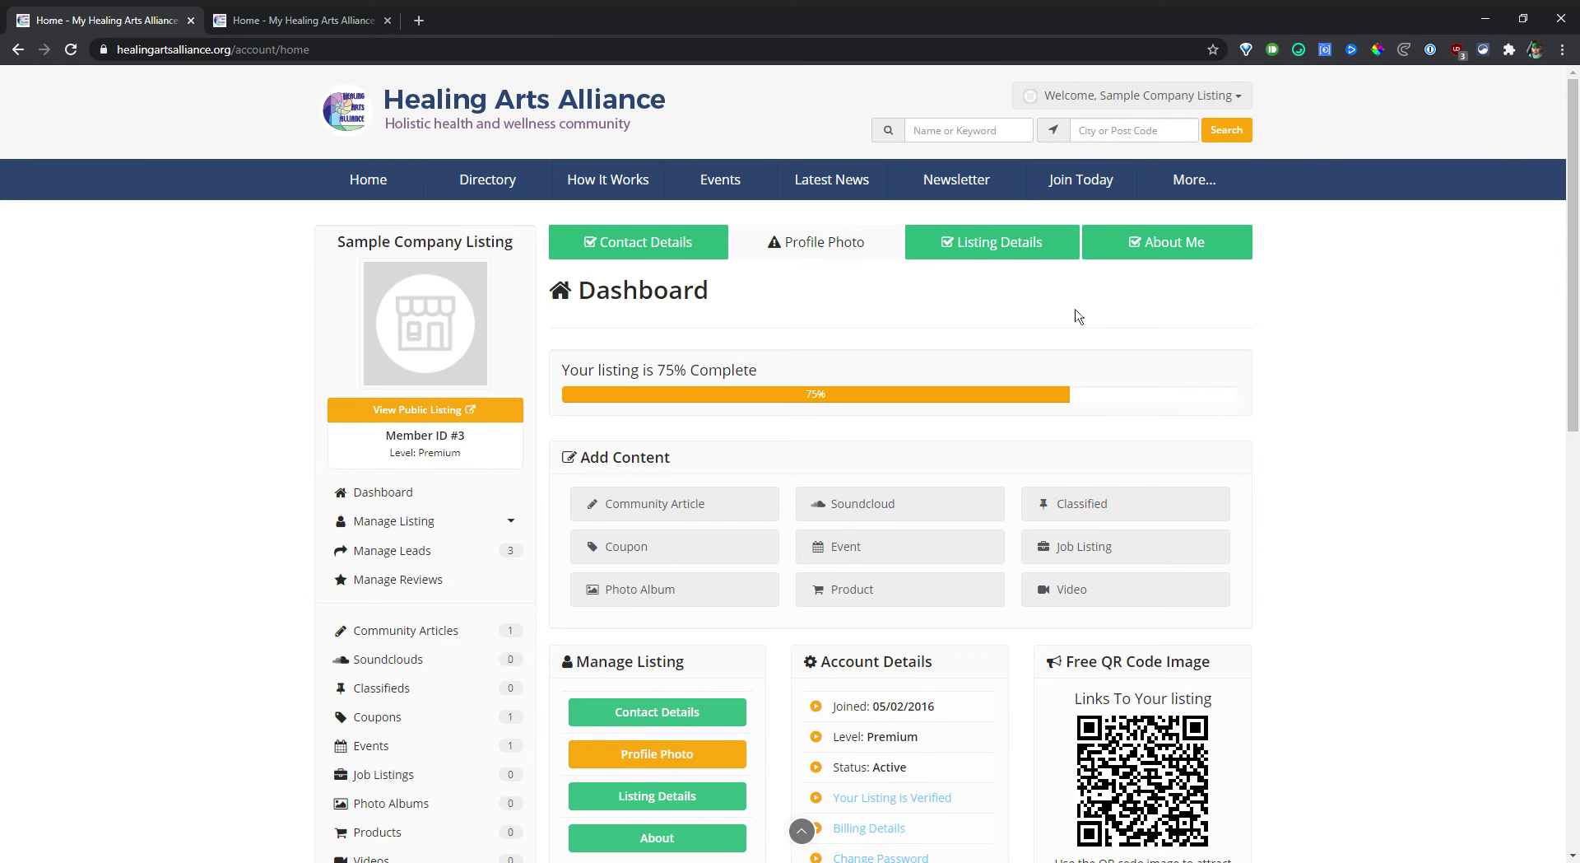
scroll(988, 415, down, 1)
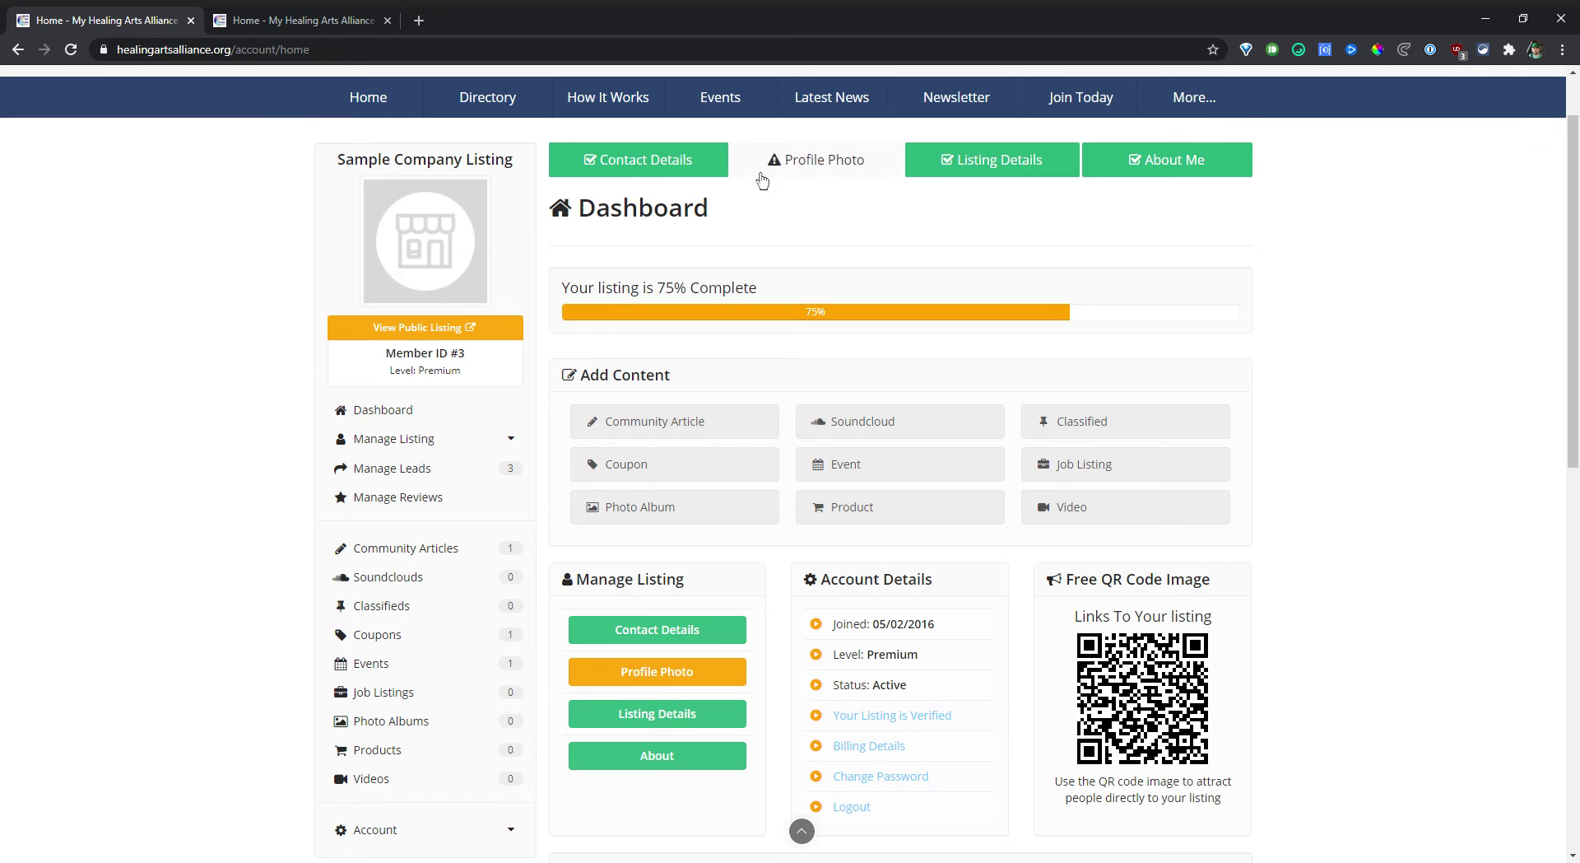
scroll(818, 489, down, 1)
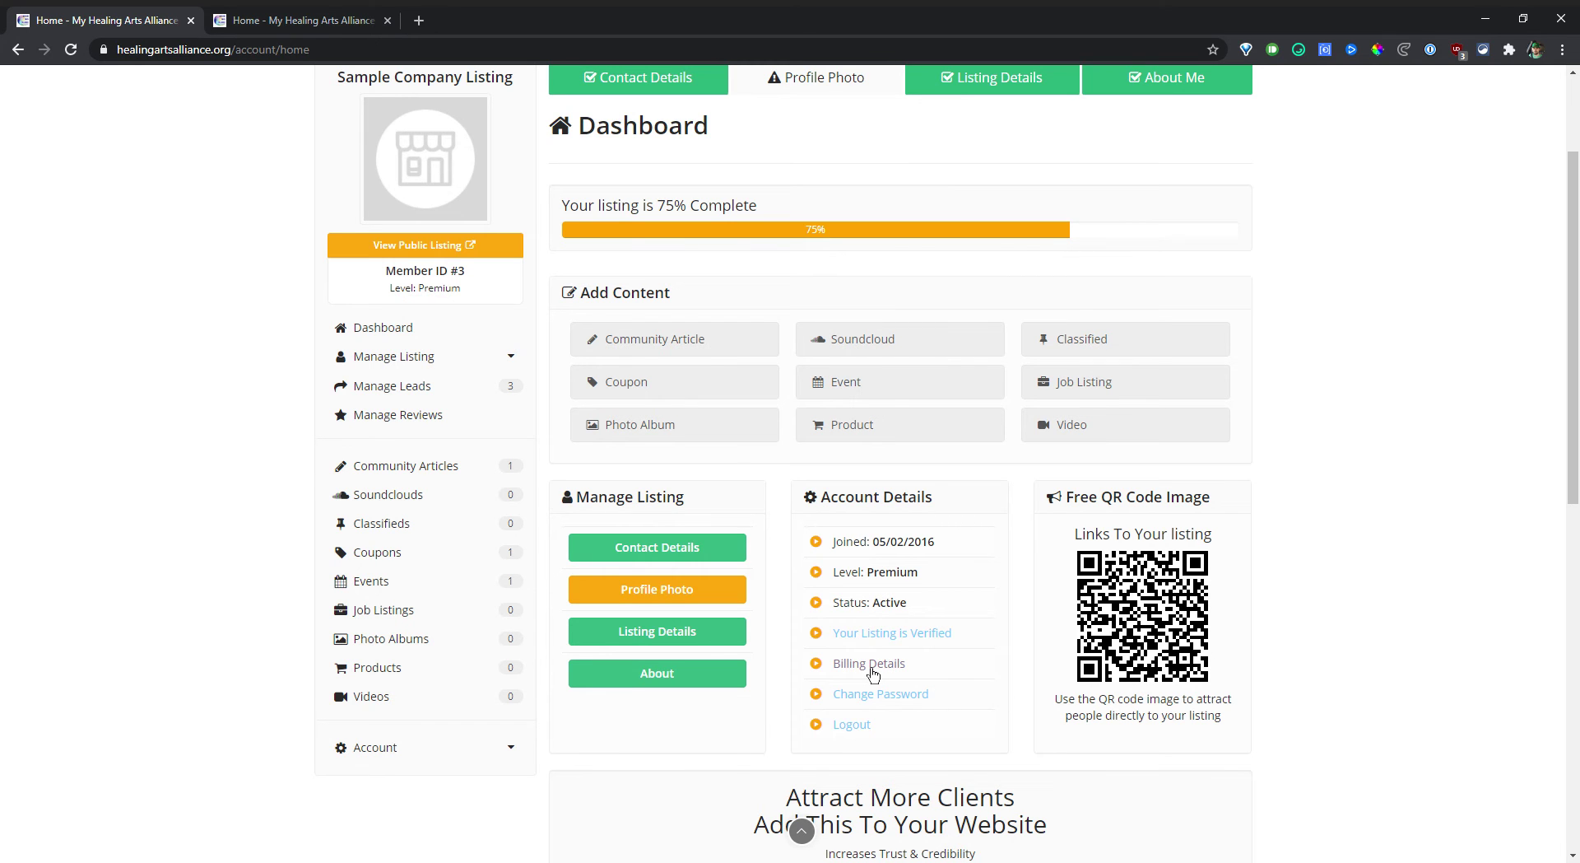
scroll(1027, 663, up, 1)
scroll(1029, 659, down, 1)
scroll(1235, 615, up, 1)
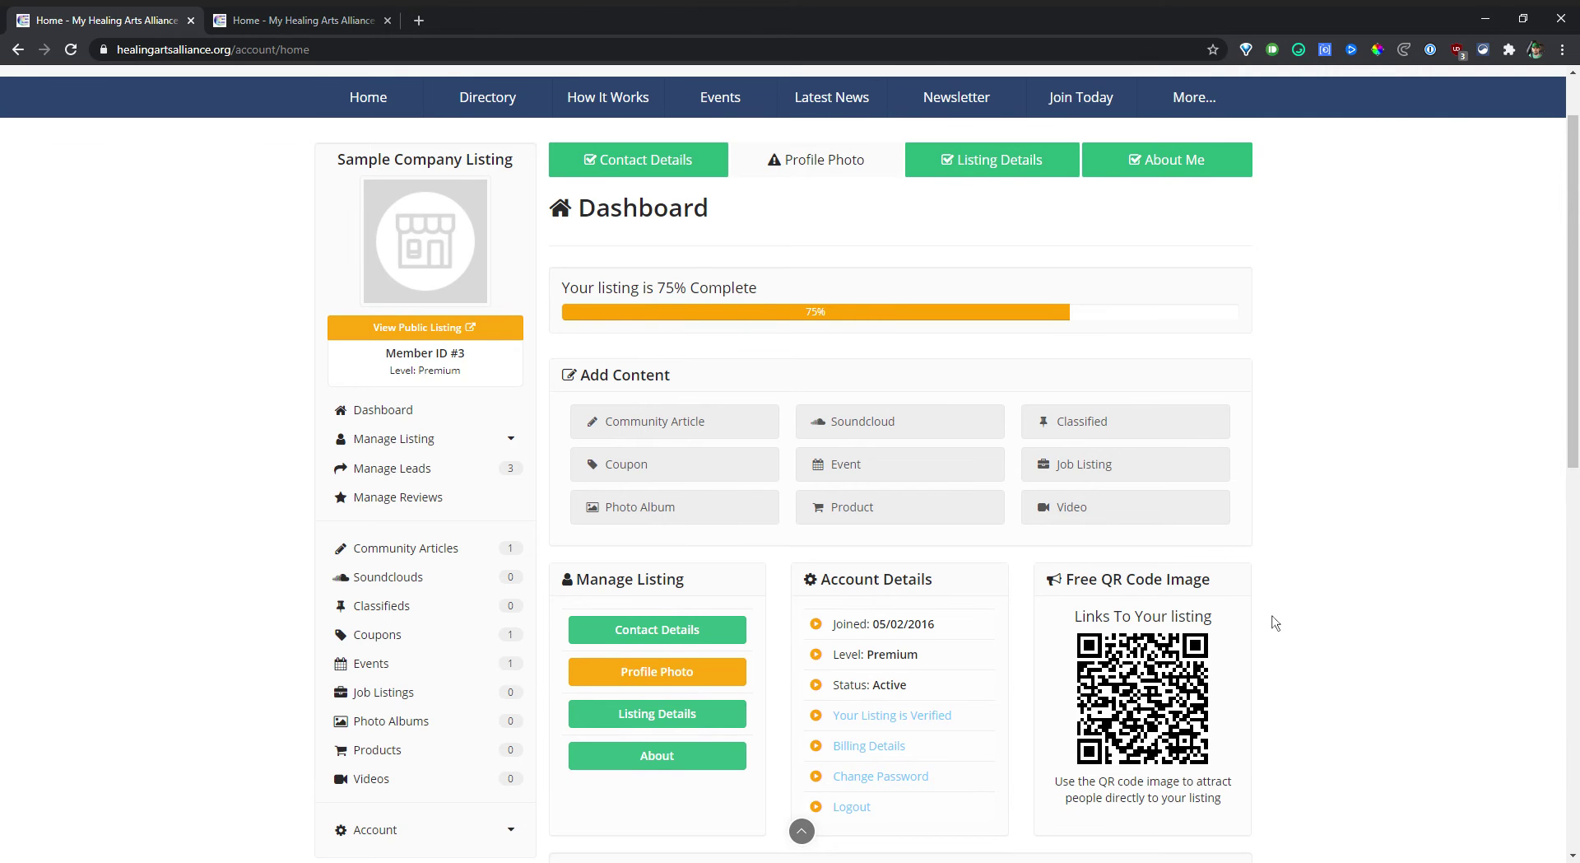
scroll(1275, 623, up, 1)
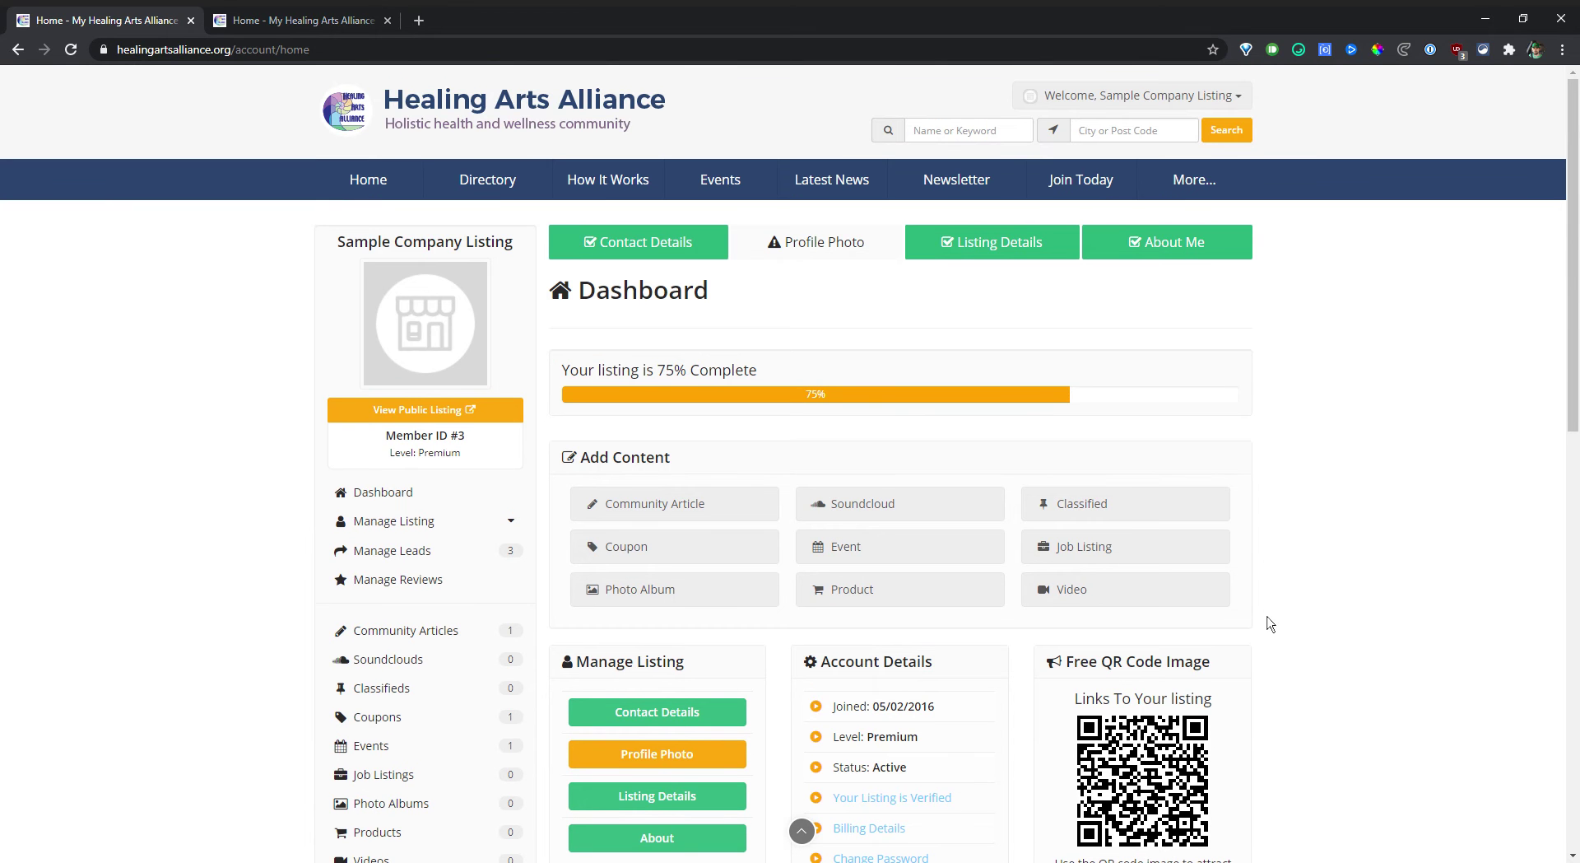
Find the Proud Member badge for the member's website and highlight its full embed code
scroll(1271, 623, down, 7)
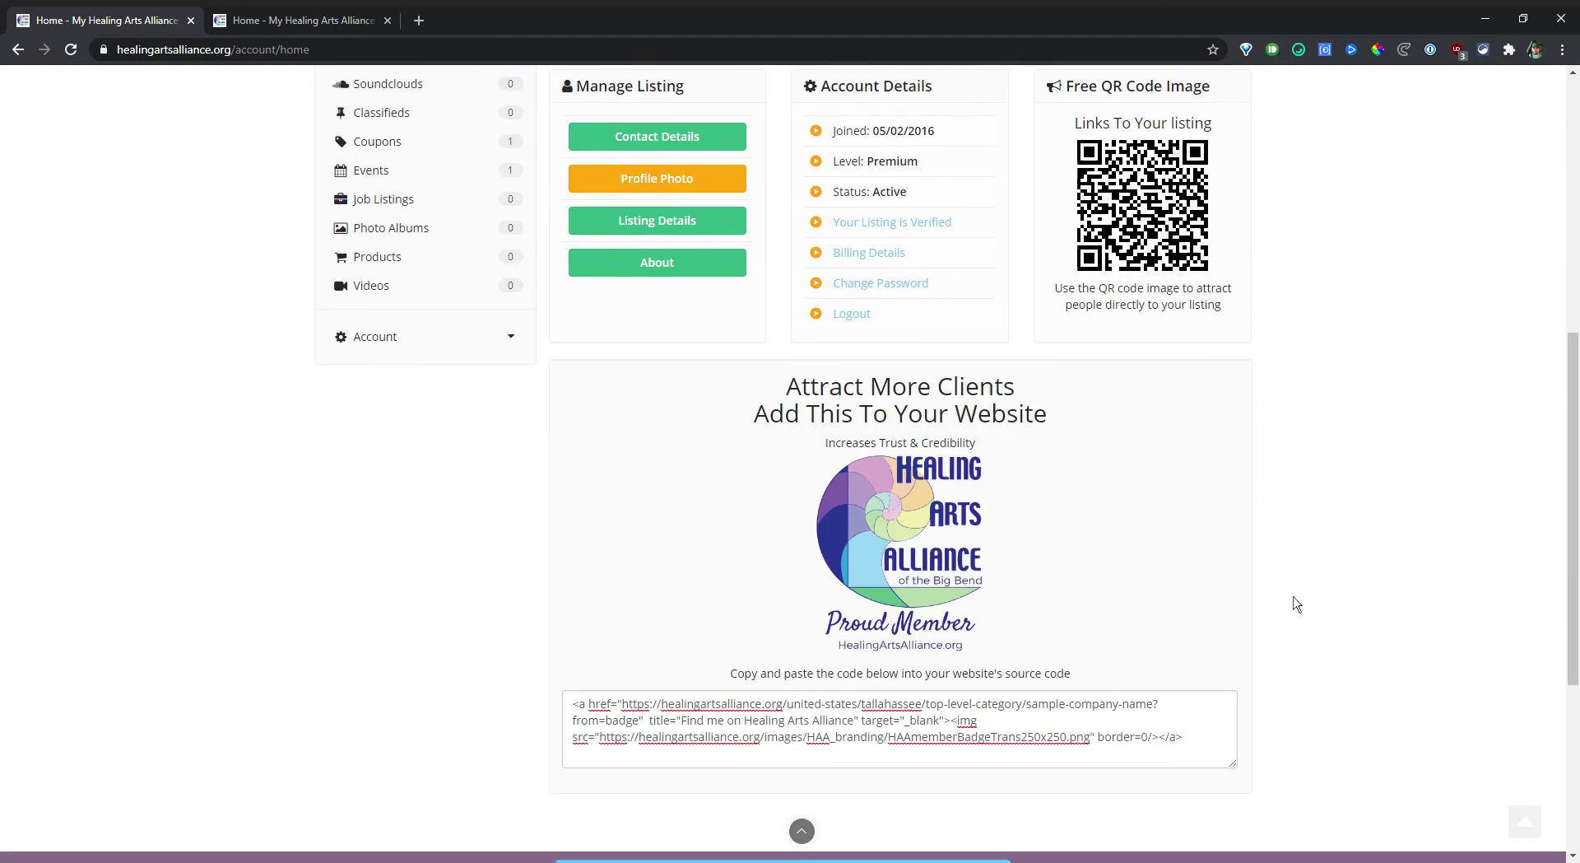
scroll(1294, 604, down, 2)
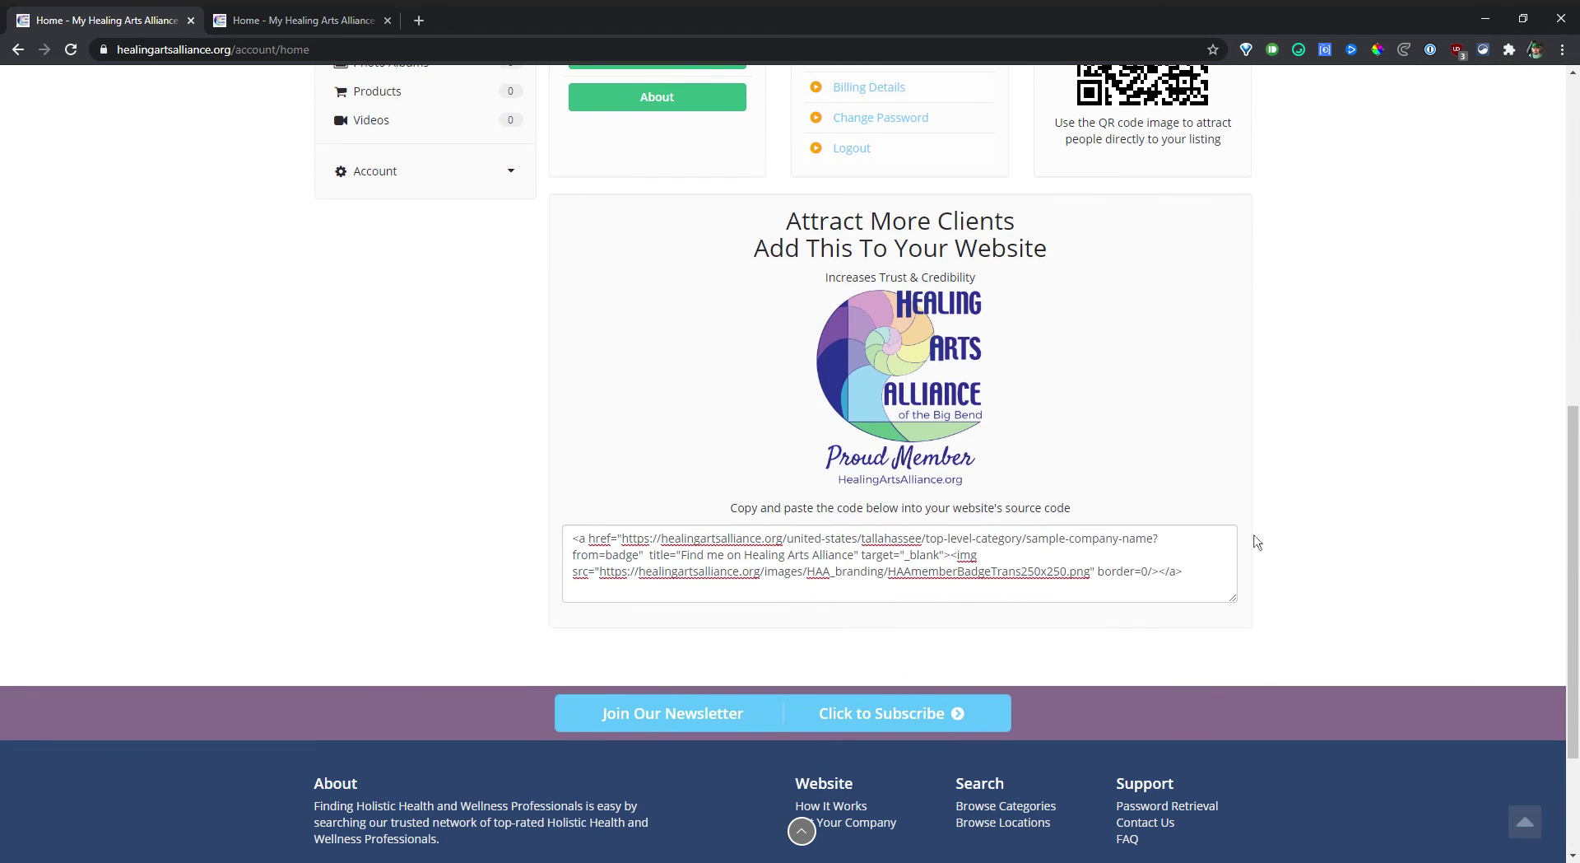
scroll(1249, 549, up, 1)
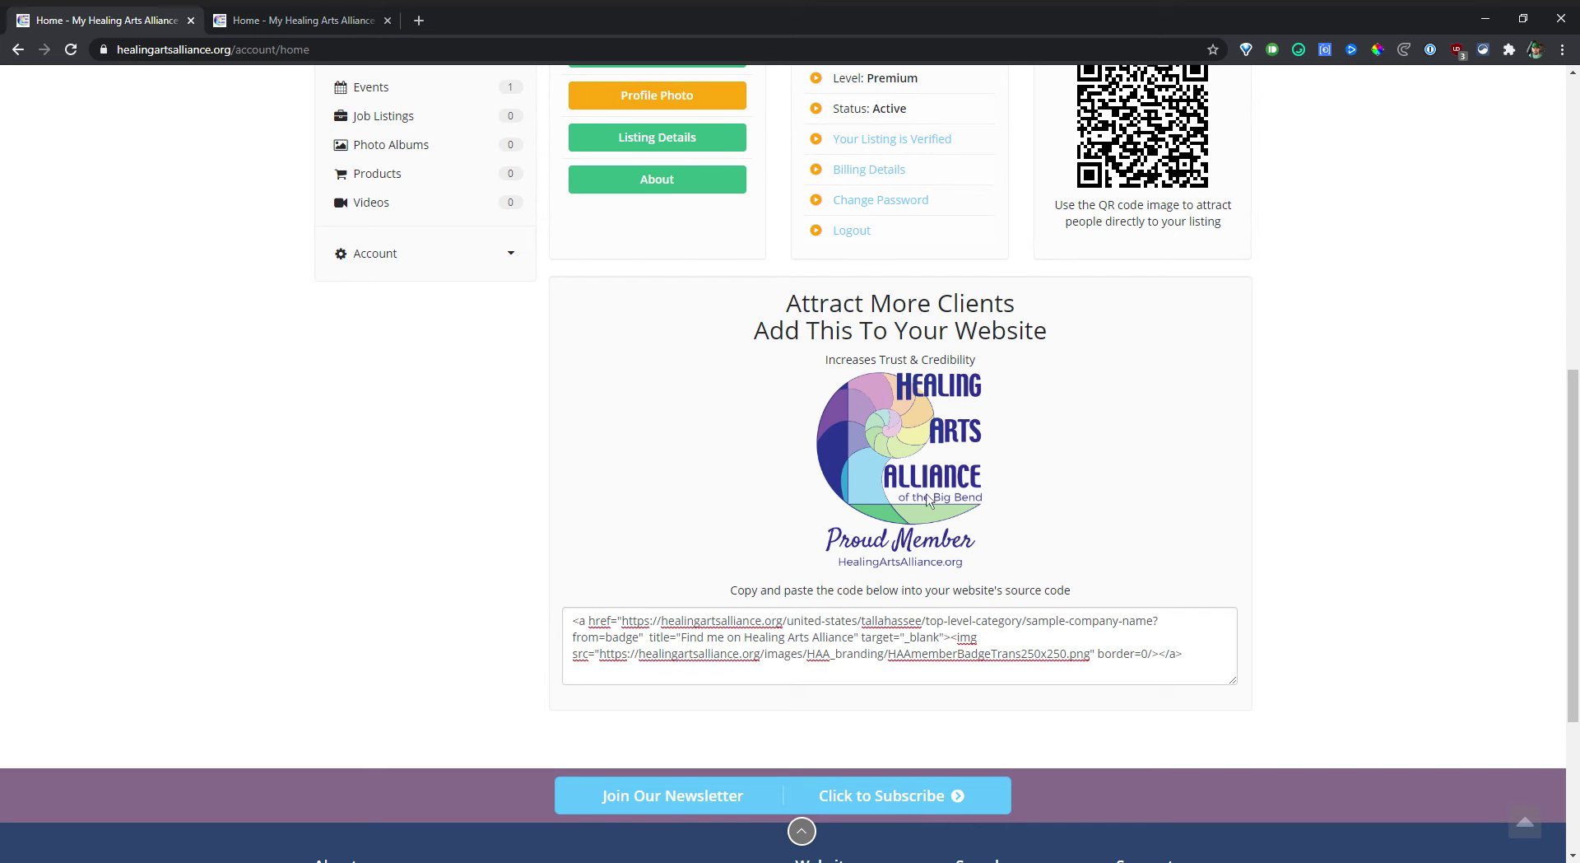
drag(573, 620, 1183, 653)
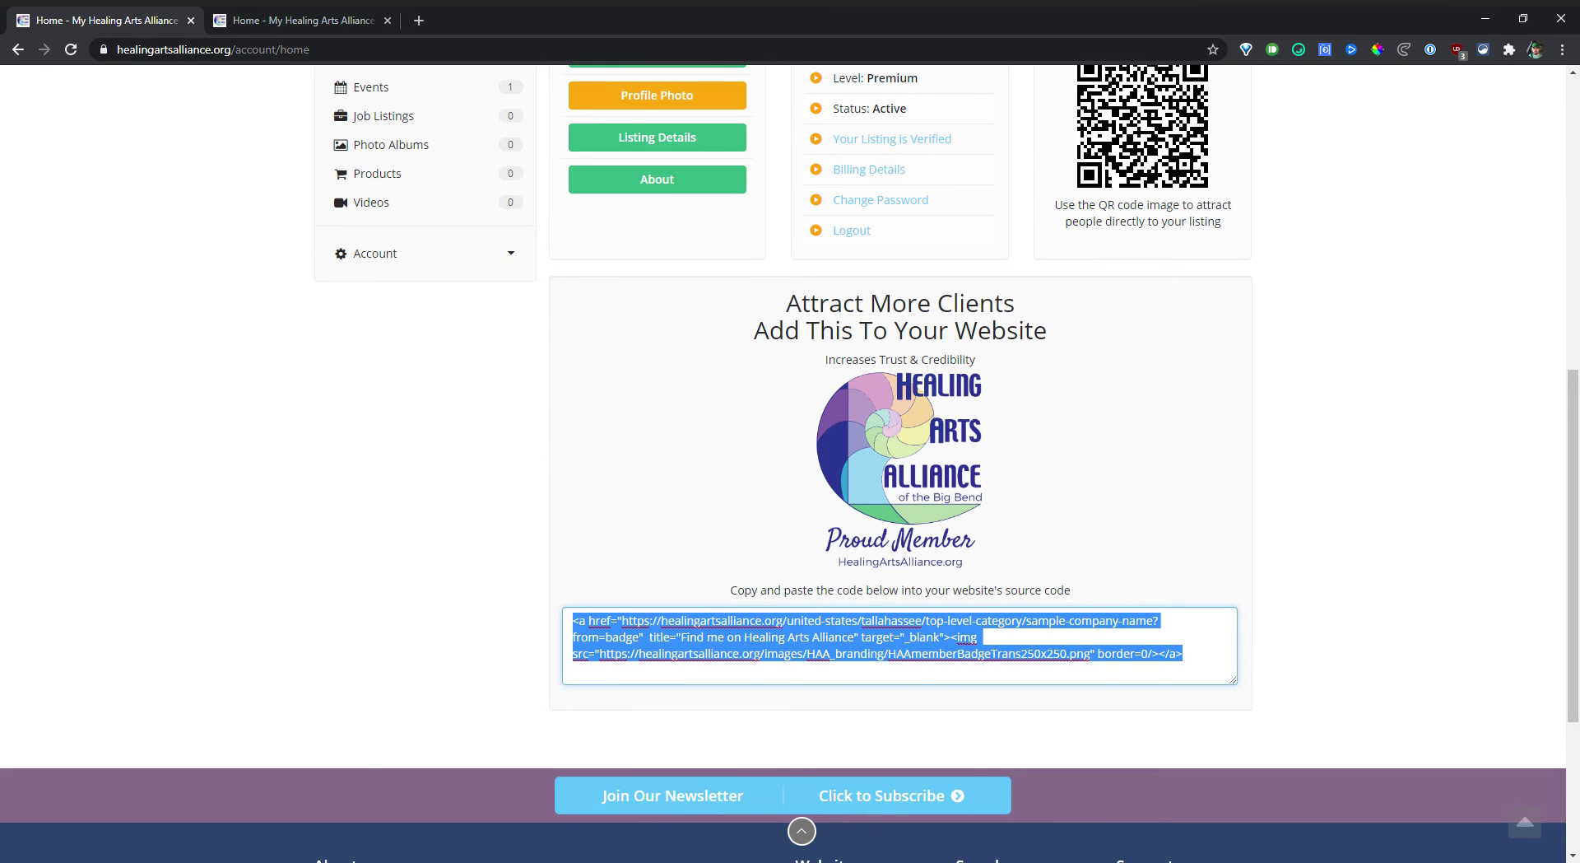
click(1062, 665)
scroll(1070, 568, up, 1)
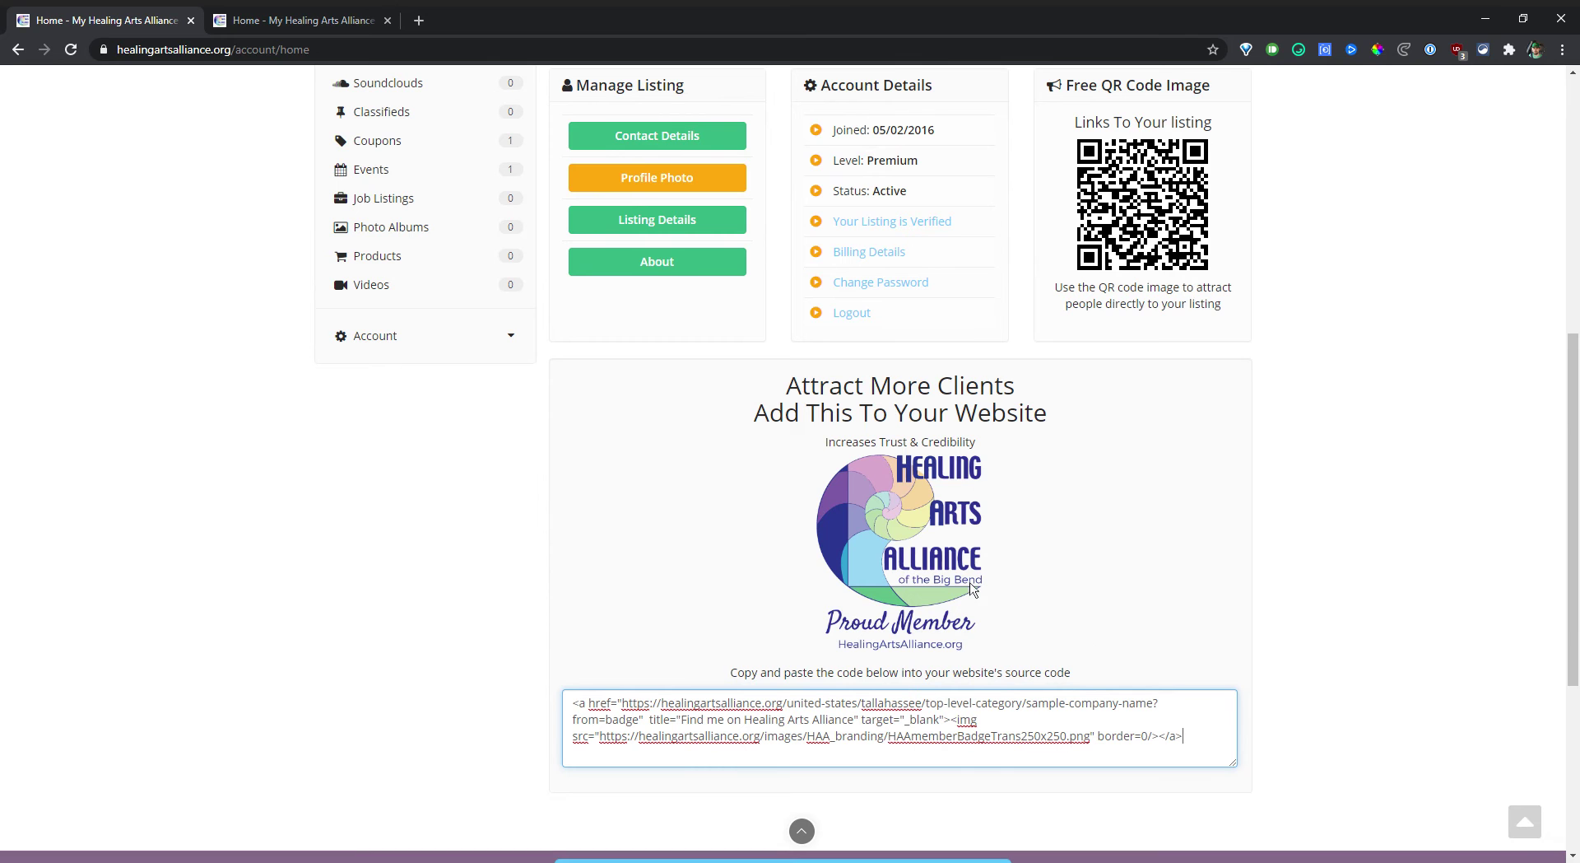
Reload the member dashboard through its Dashboard link
scroll(1206, 581, up, 7)
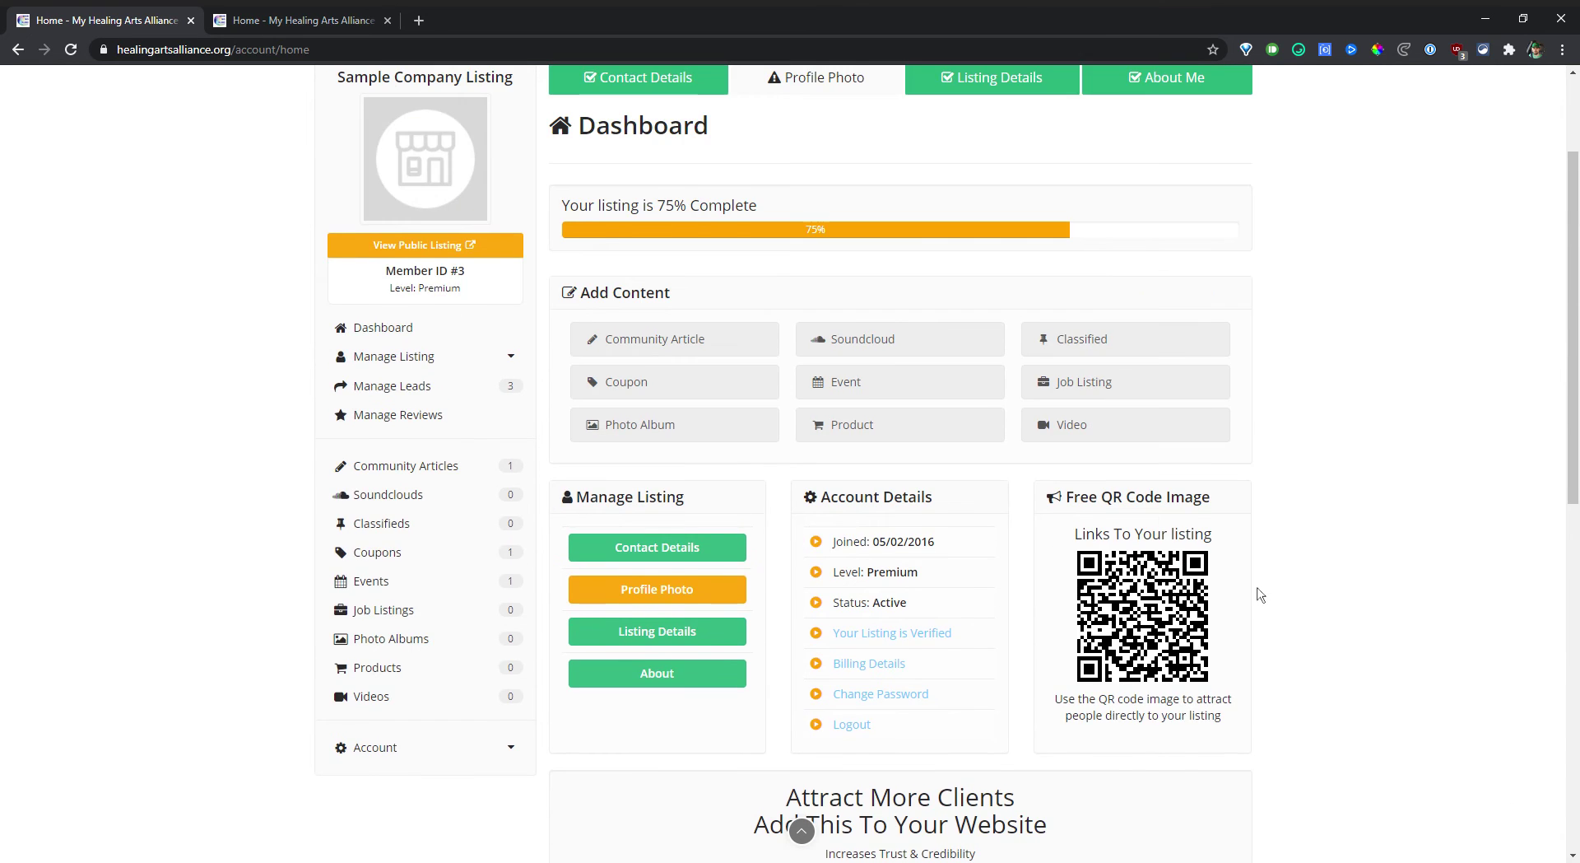
scroll(1257, 591, up, 1)
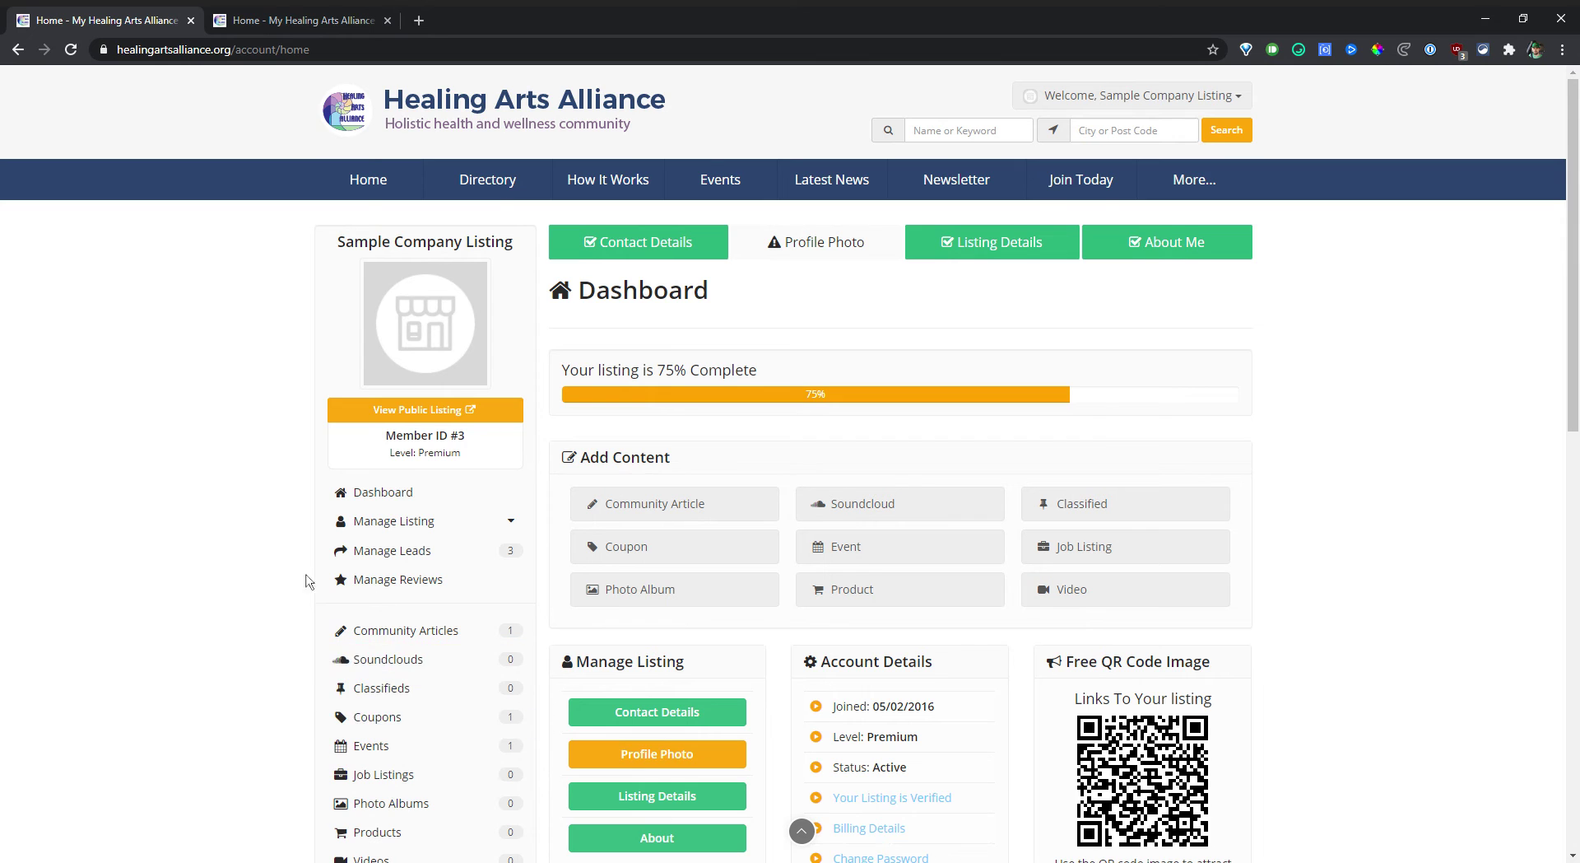
scroll(279, 542, down, 1)
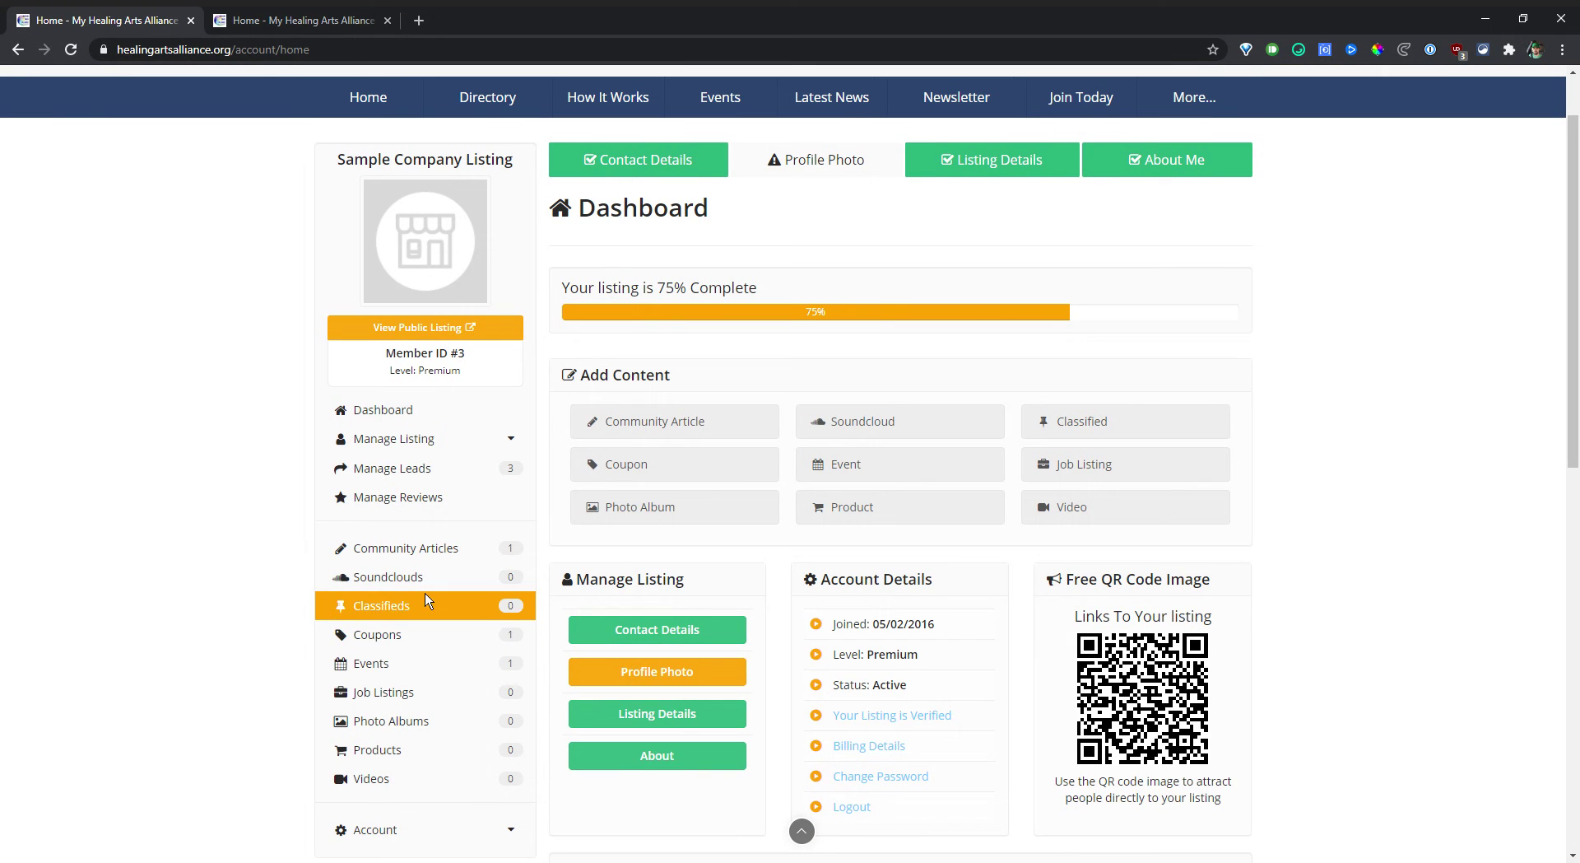
click(360, 420)
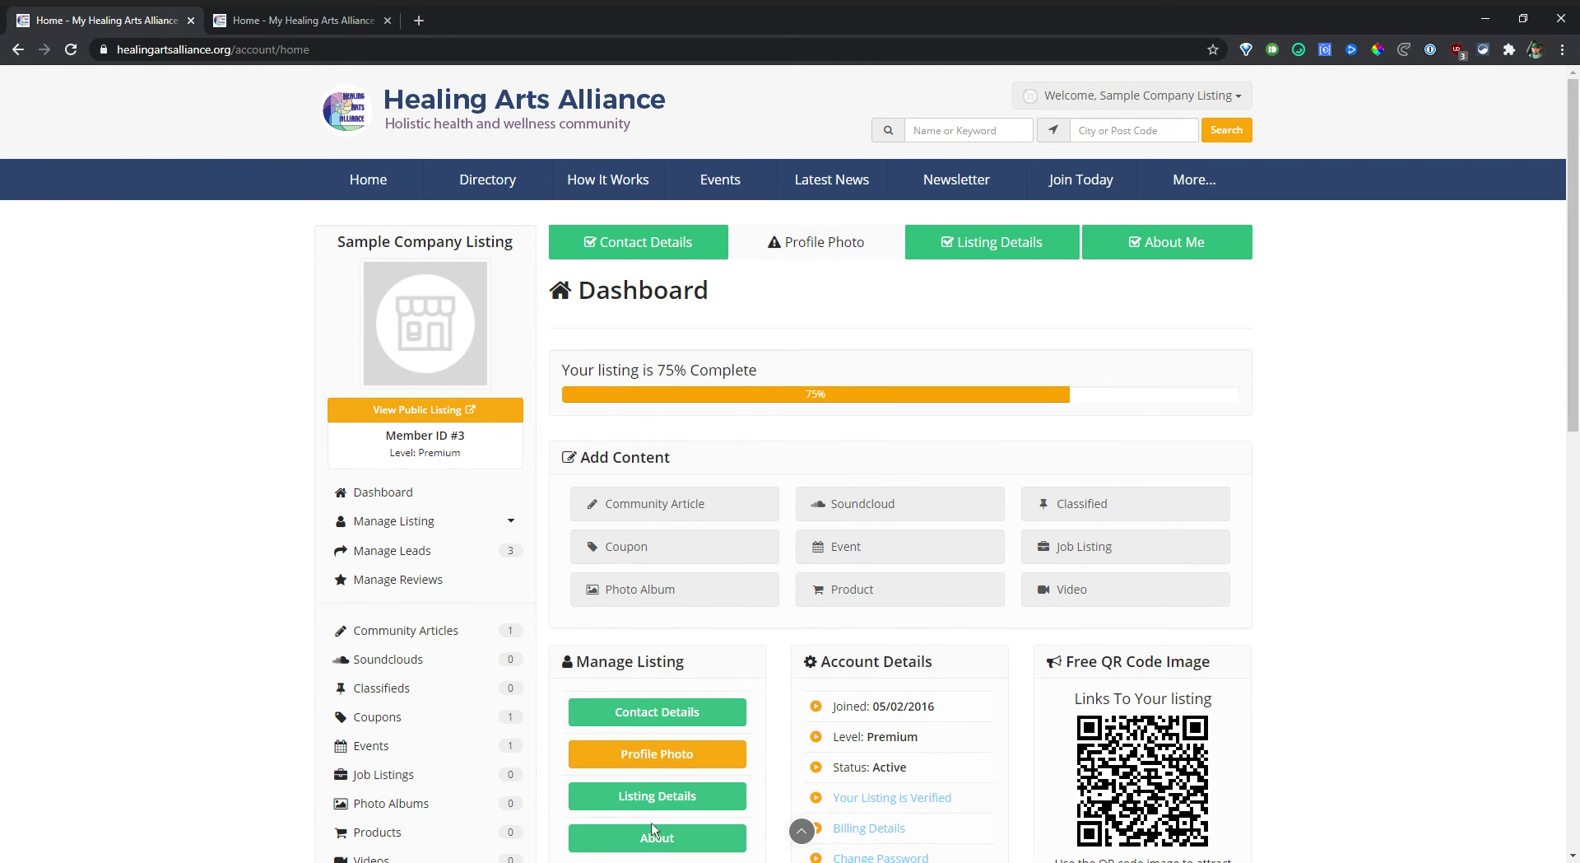
Expand the Manage Listing entries and review them along with Manage Leads and Manage Reviews
scroll(650, 741, down, 1)
click(516, 450)
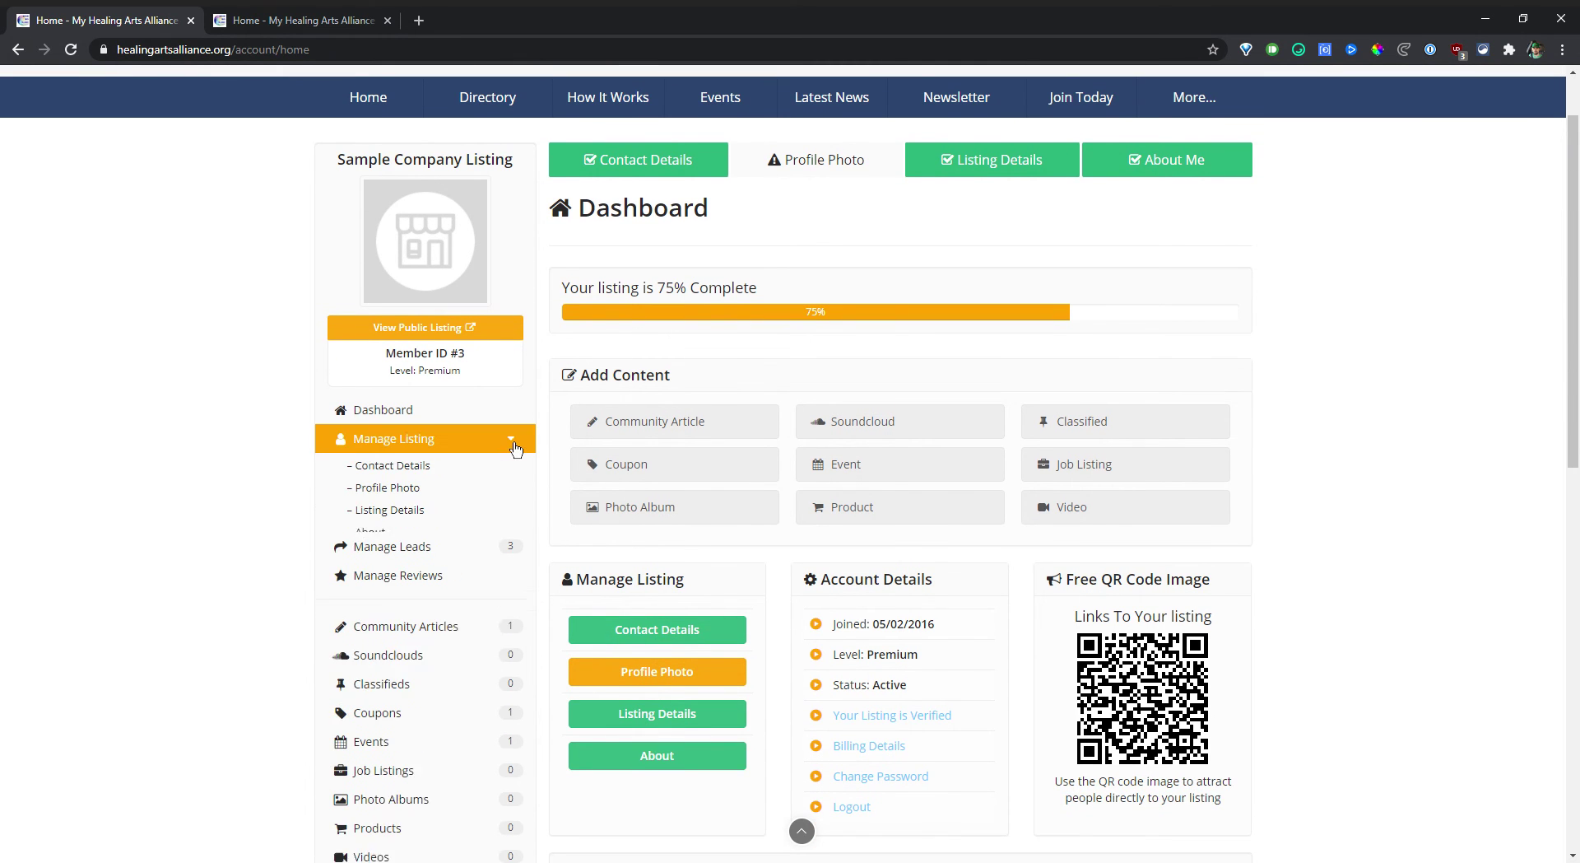
scroll(680, 744, up, 1)
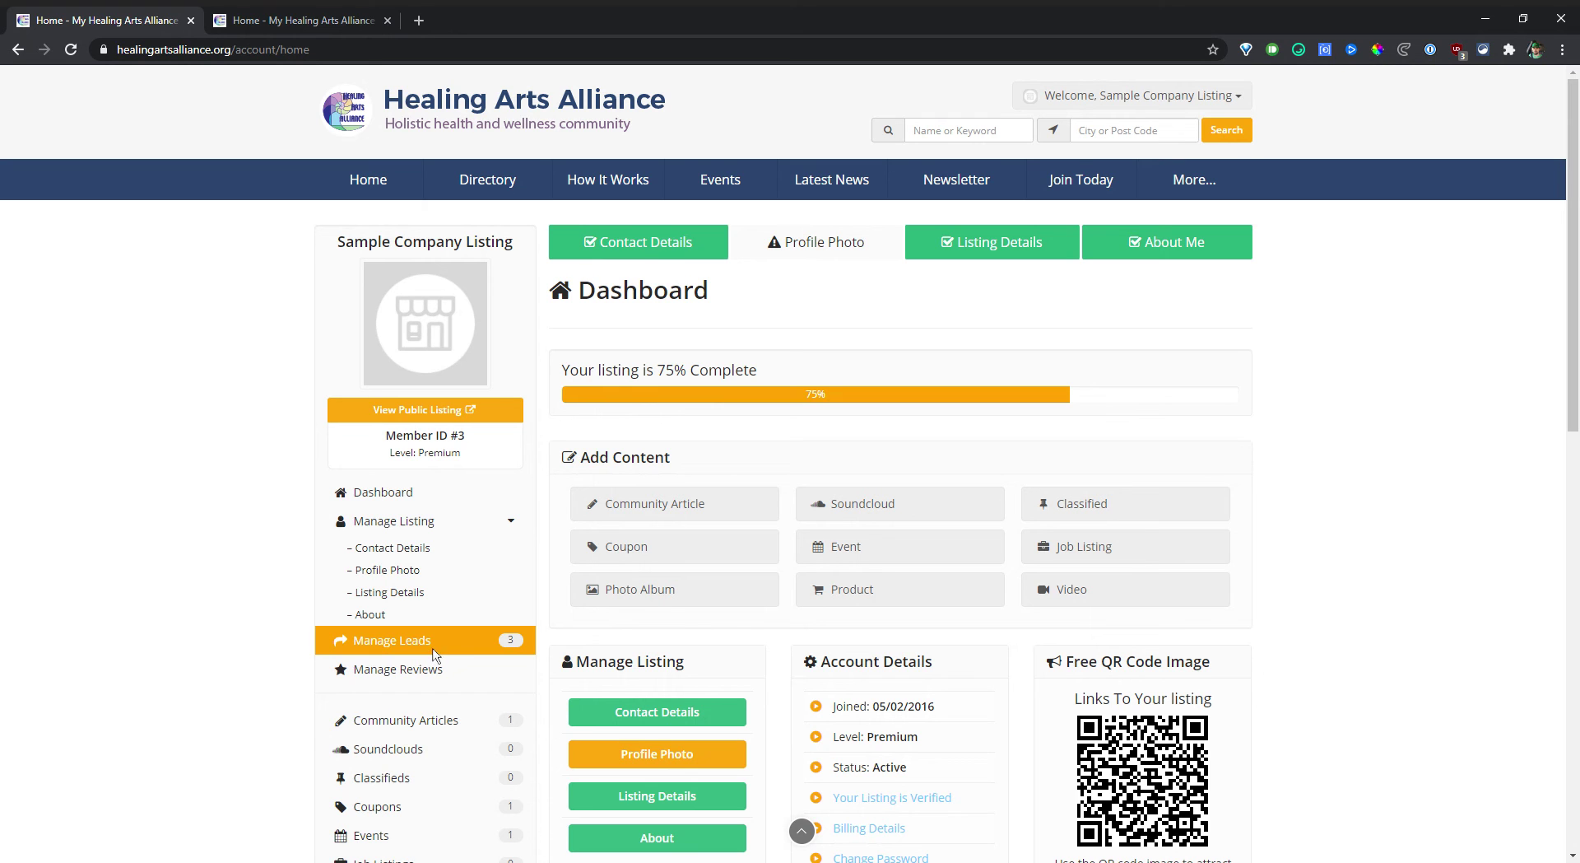
scroll(269, 680, down, 1)
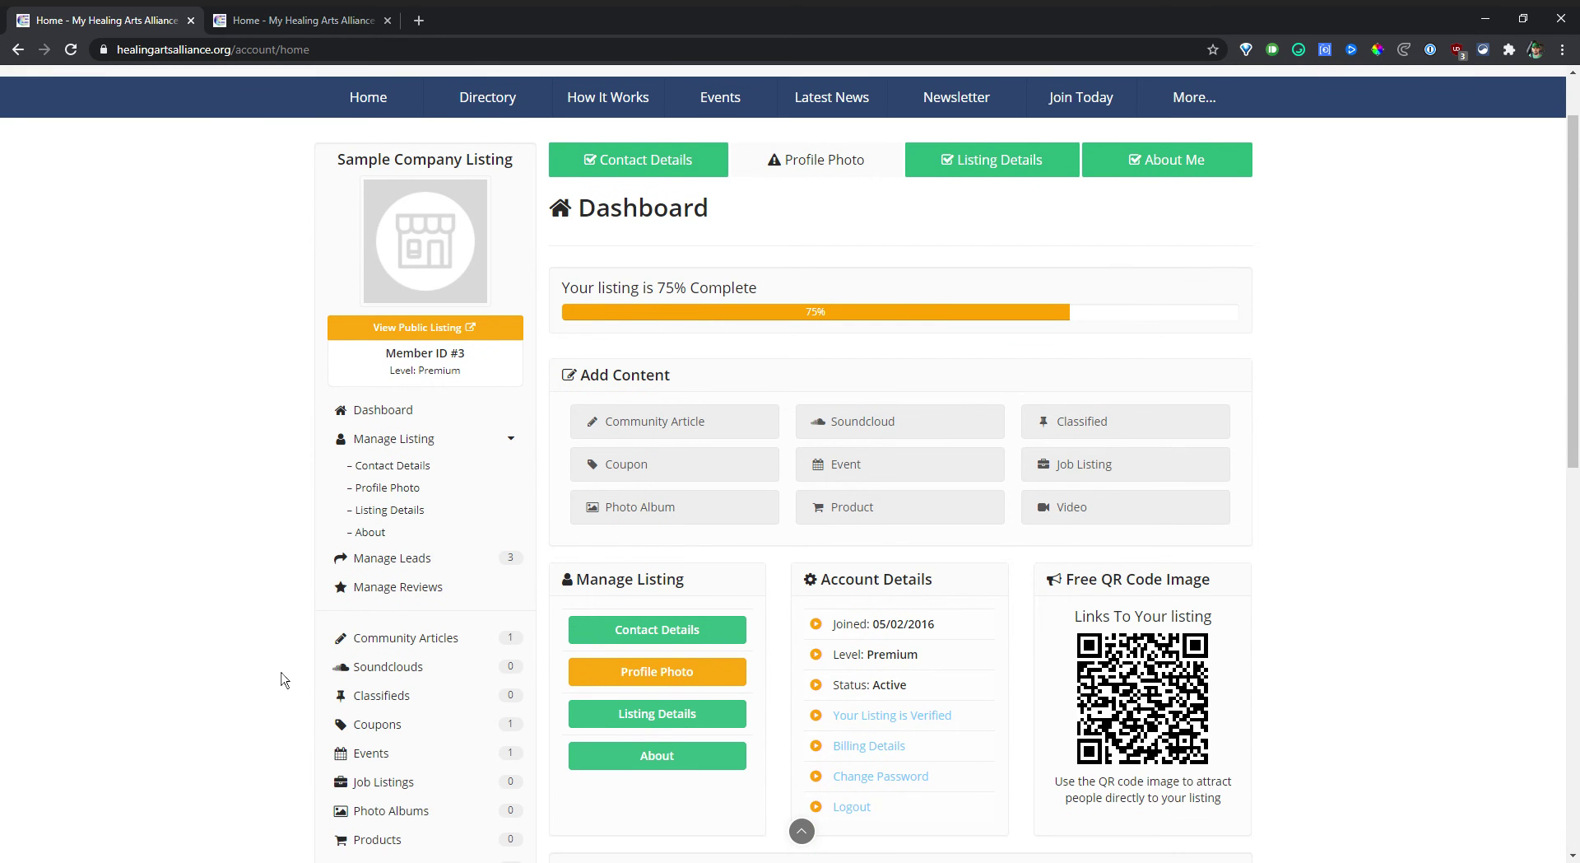
scroll(275, 678, down, 1)
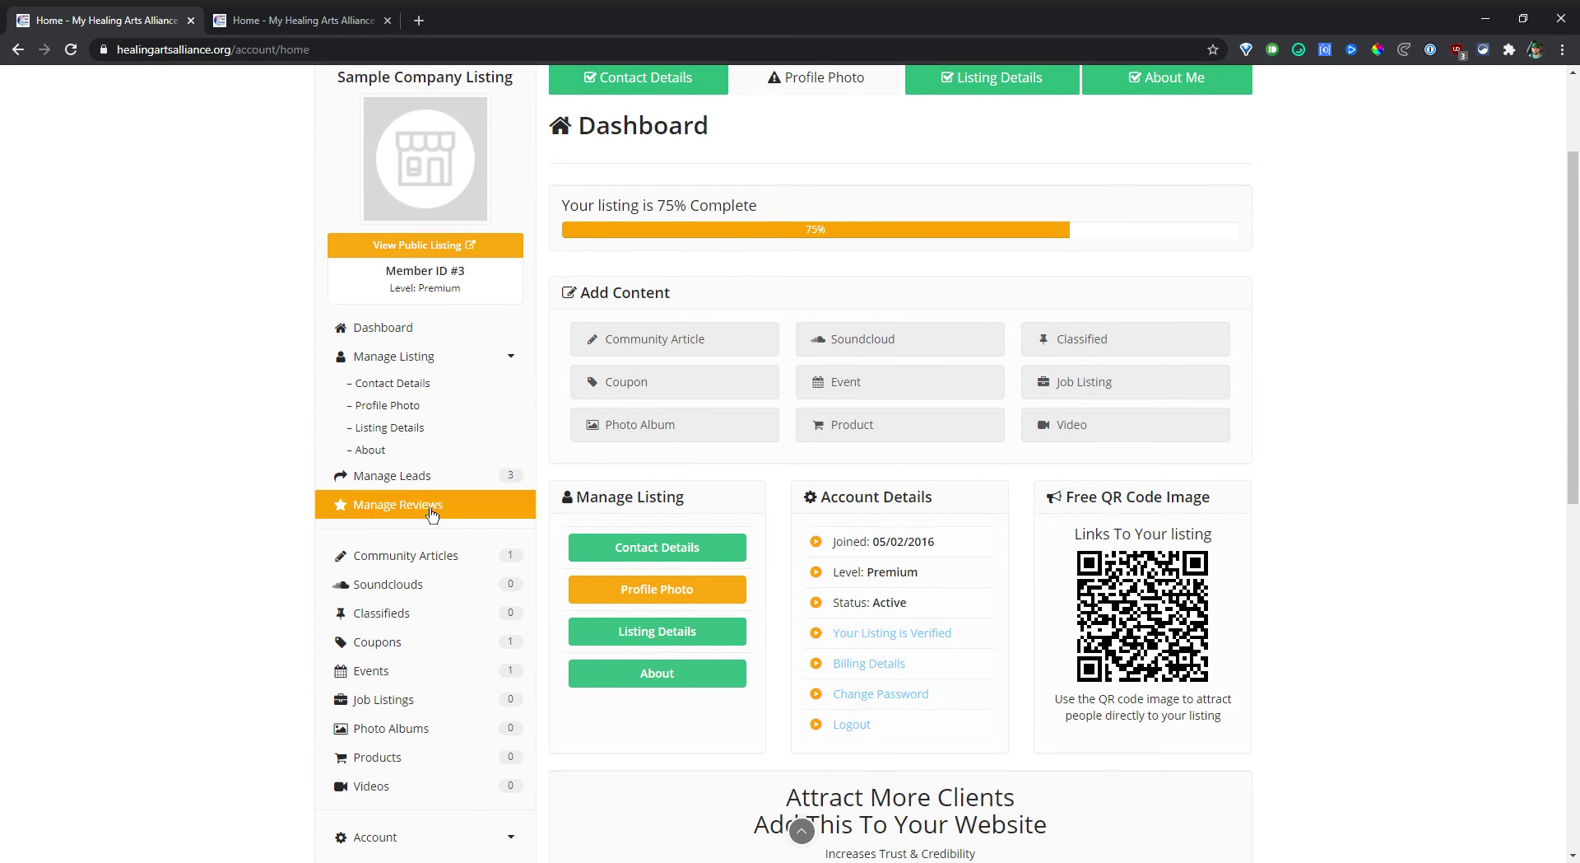
Review the content-type entries and expand the Account entries in the member navigation
scroll(251, 593, down, 1)
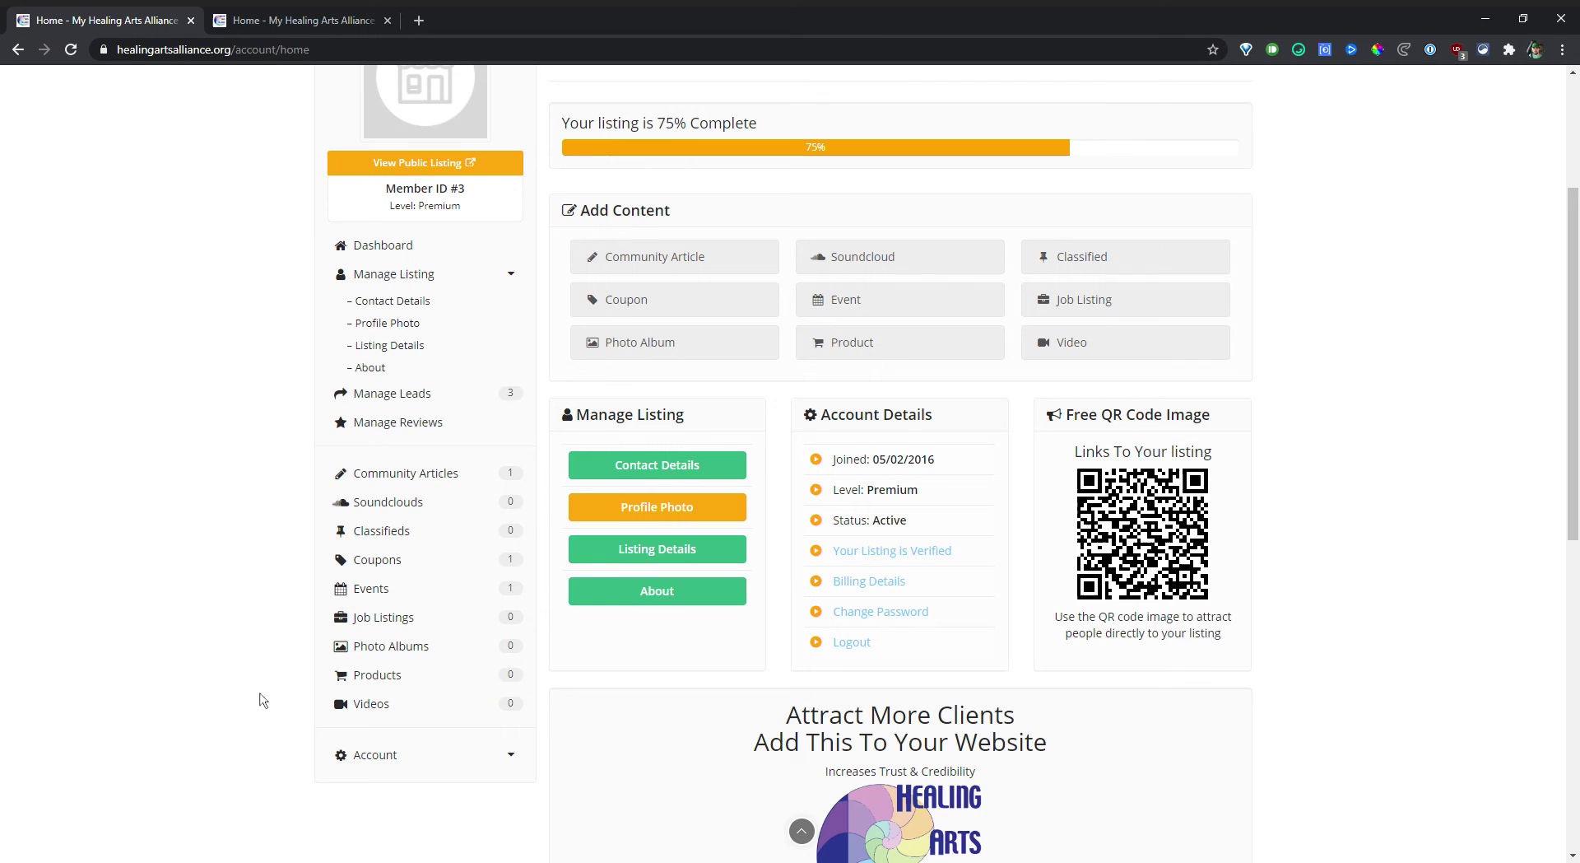
scroll(263, 700, down, 1)
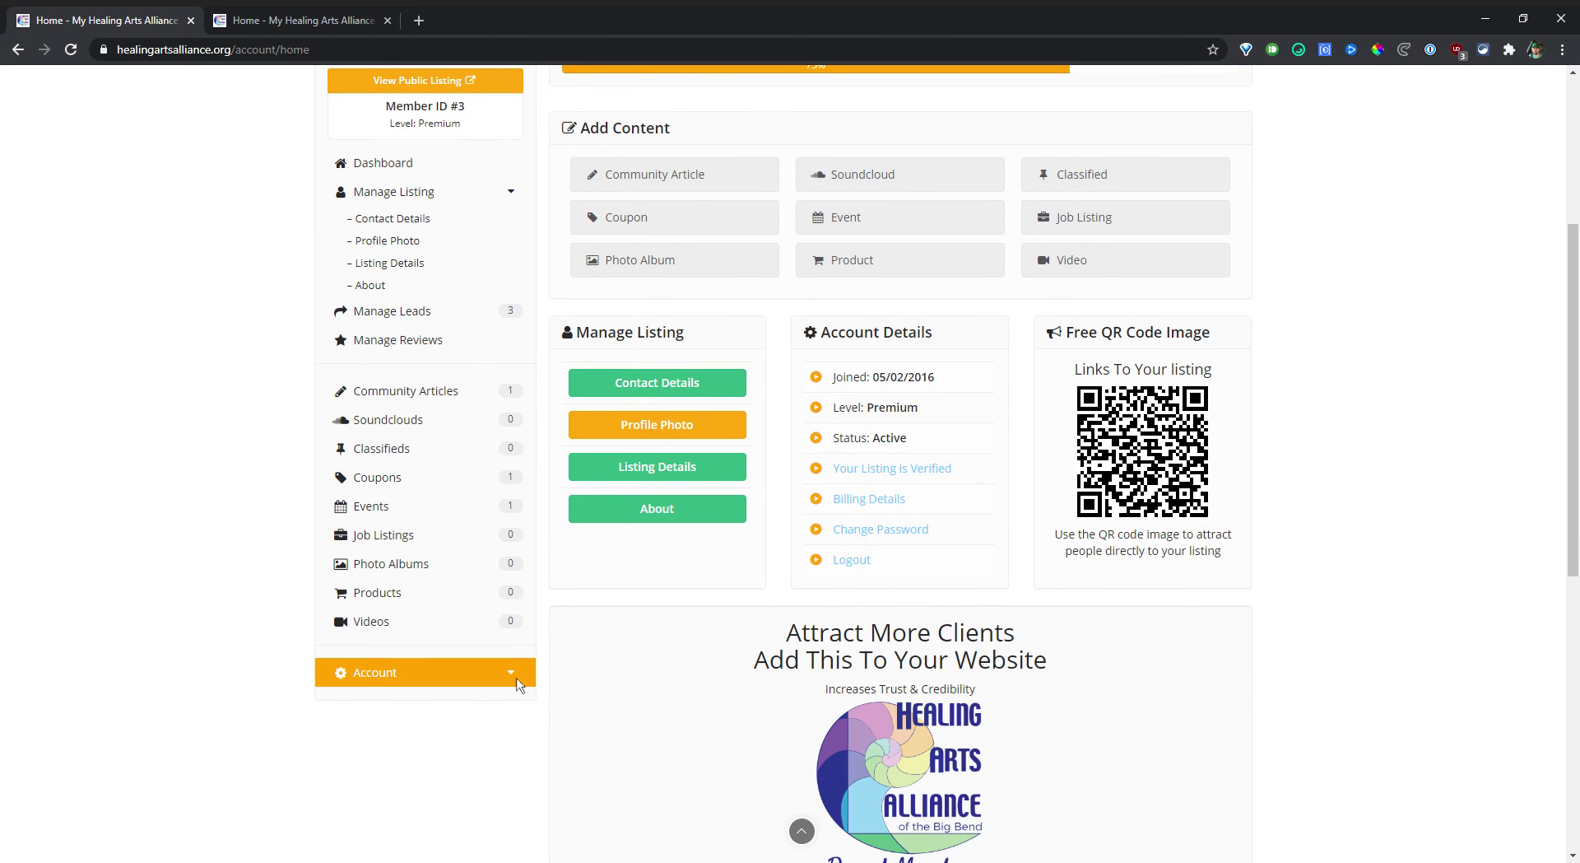
click(518, 685)
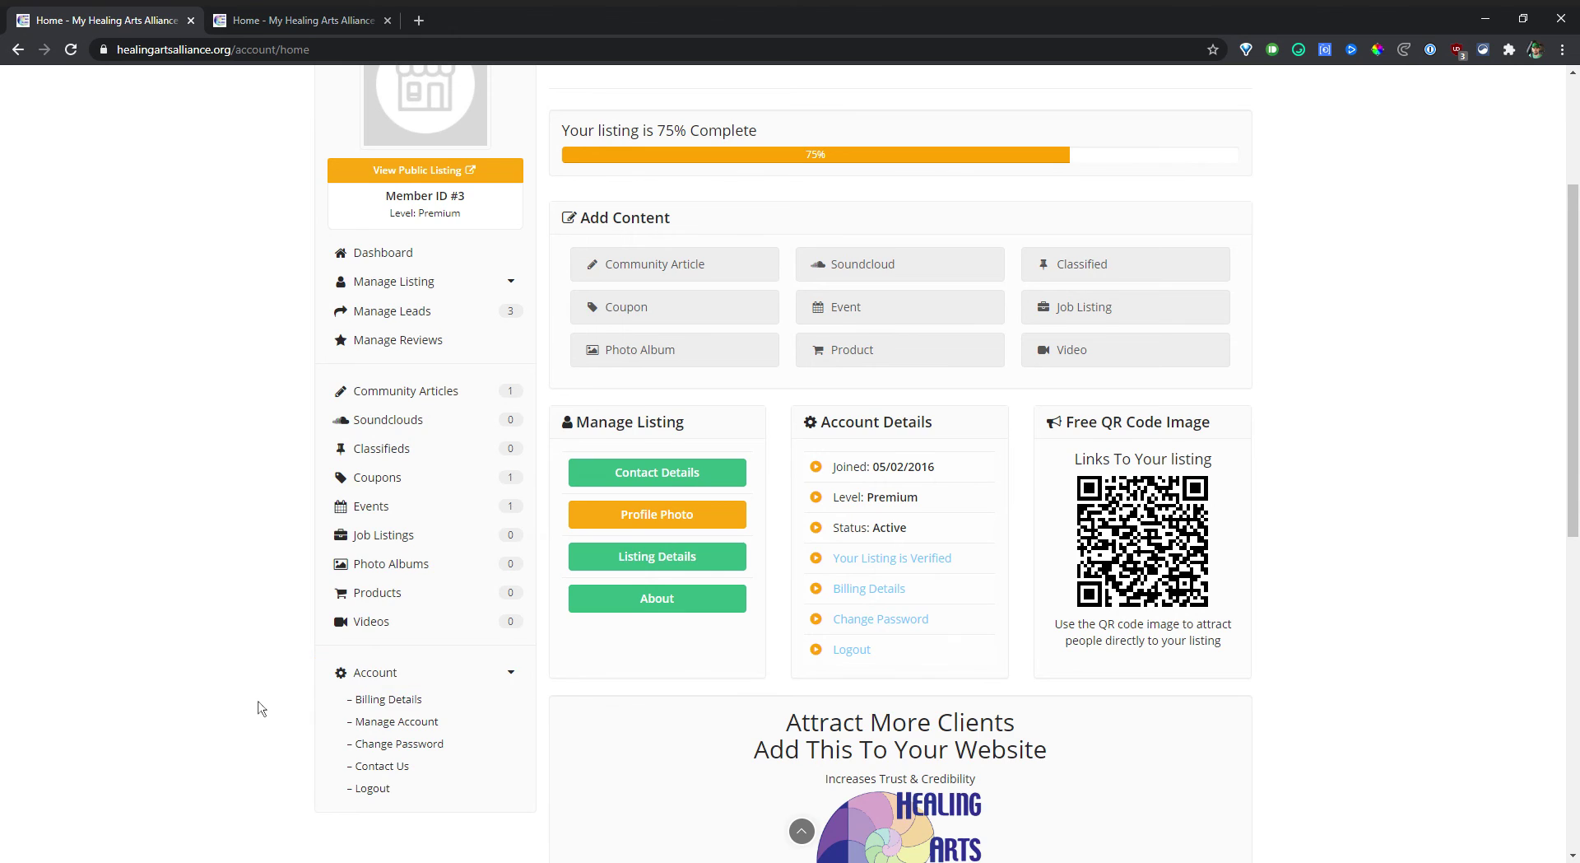
scroll(261, 708, up, 3)
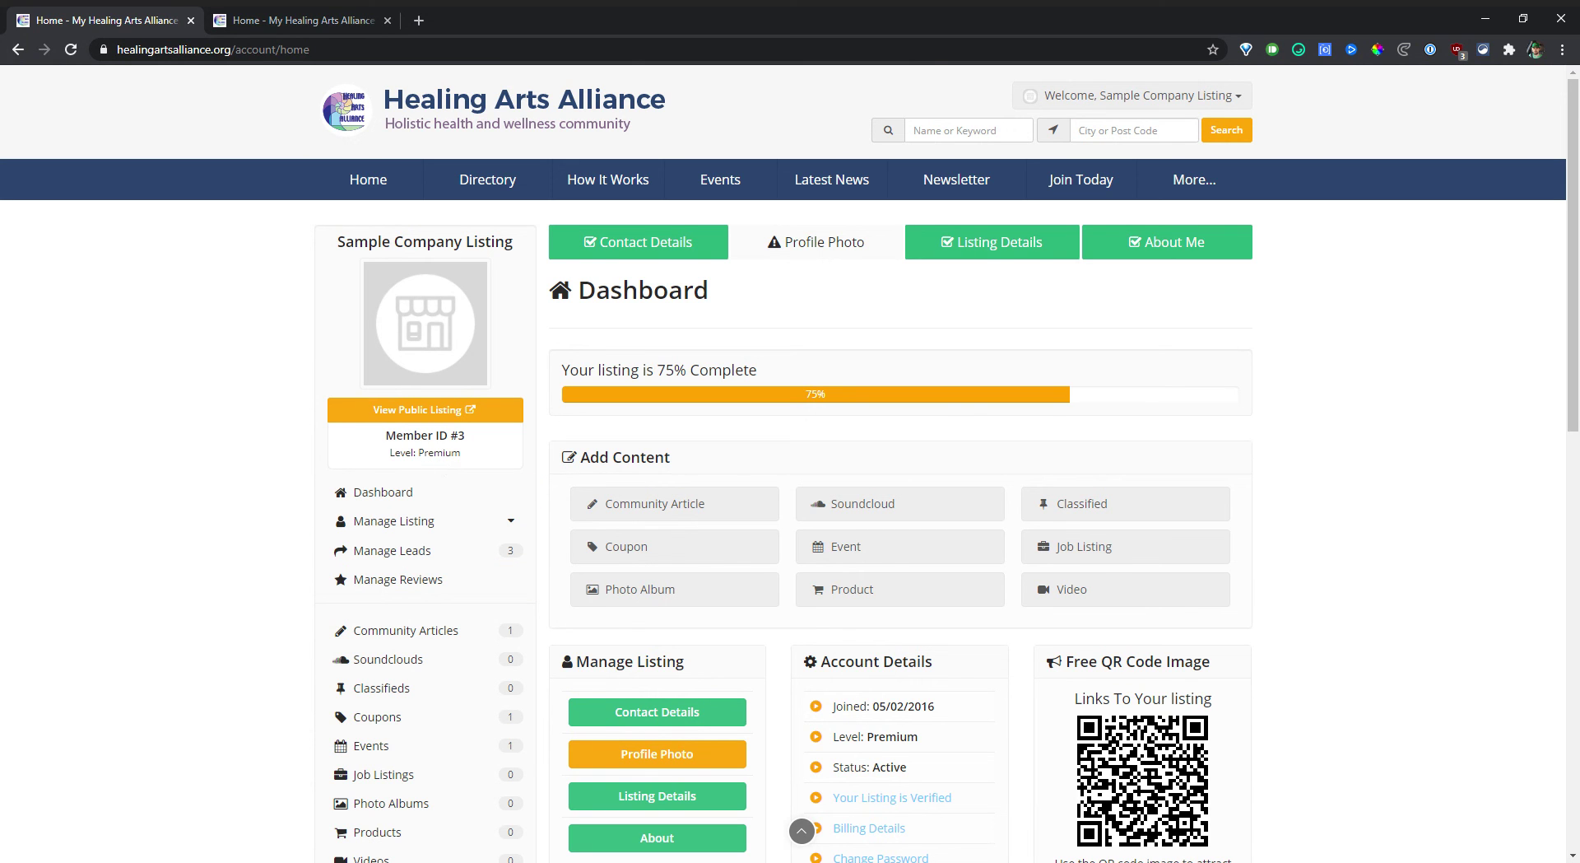
Switch to the Sample Professional Member Listing account and review the options on its Associate-level dashboard
double_click(439, 452)
click(347, 461)
click(318, 20)
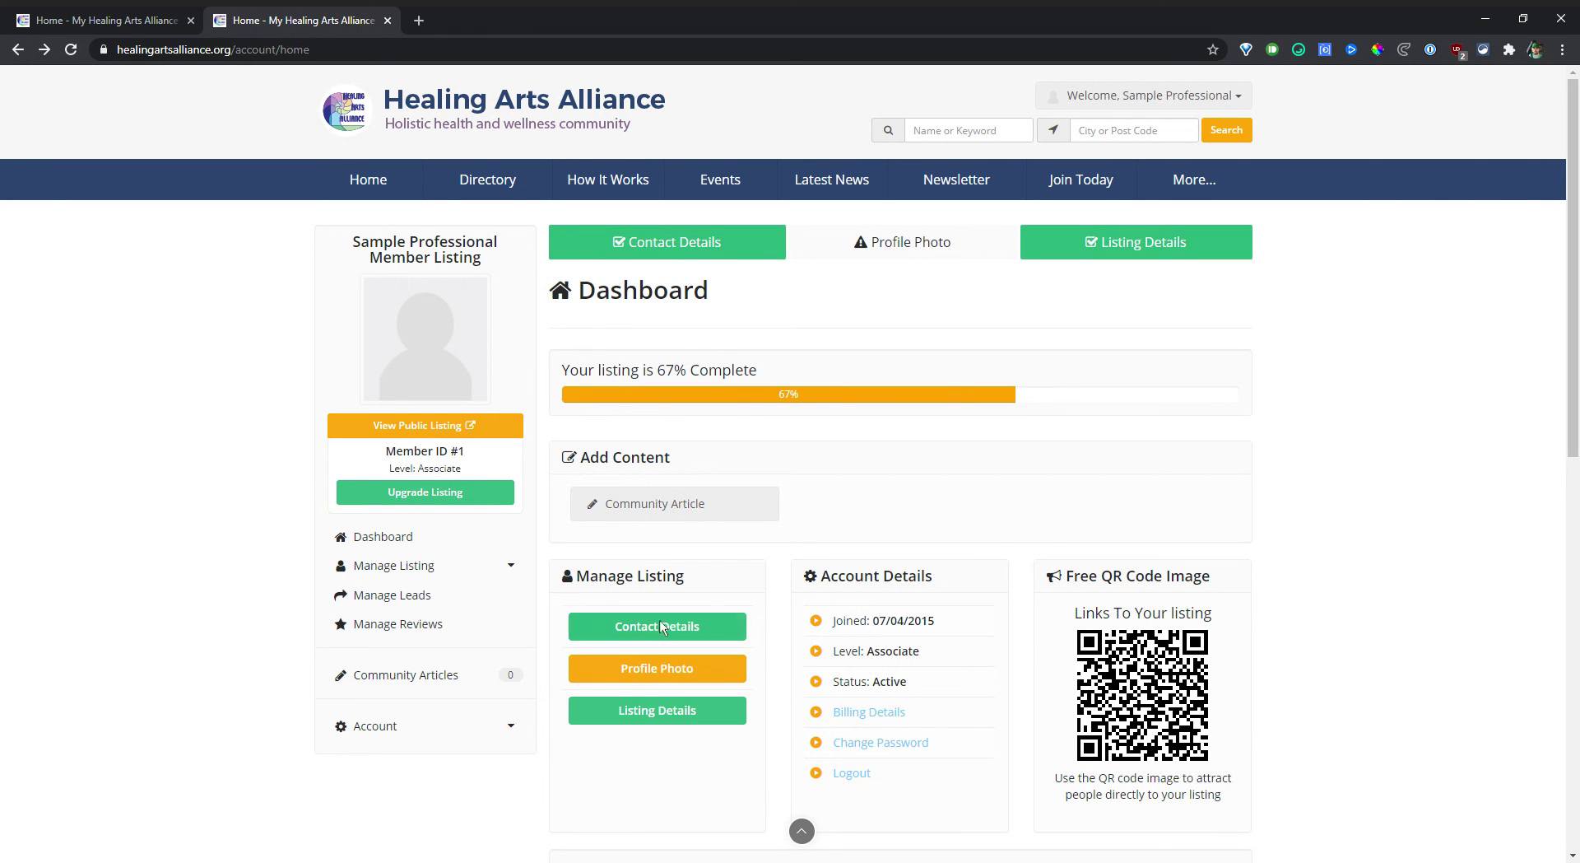
scroll(284, 626, down, 1)
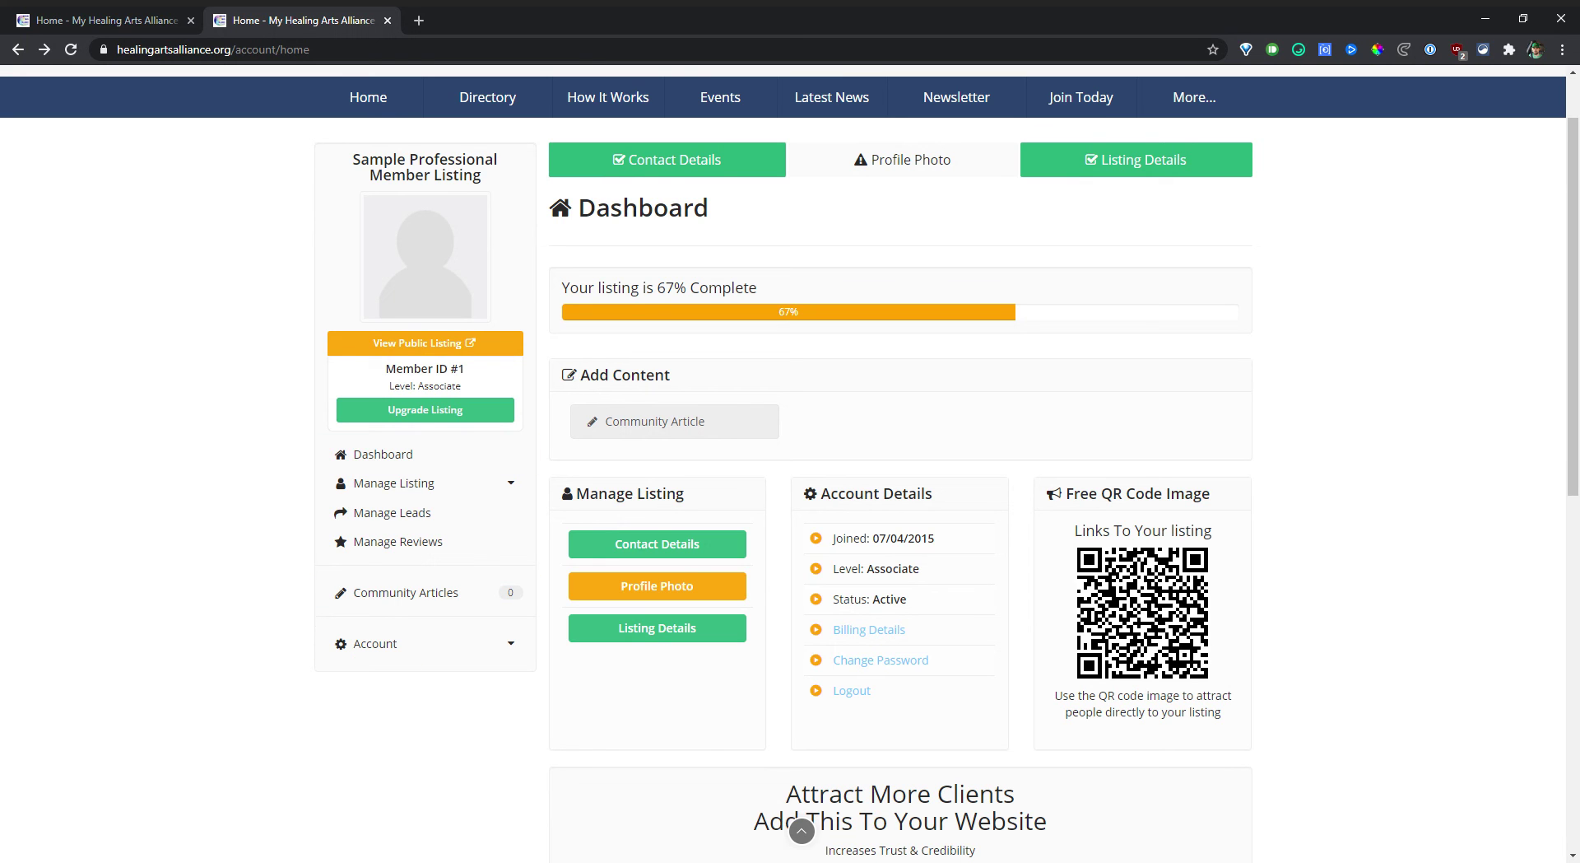
scroll(531, 576, up, 1)
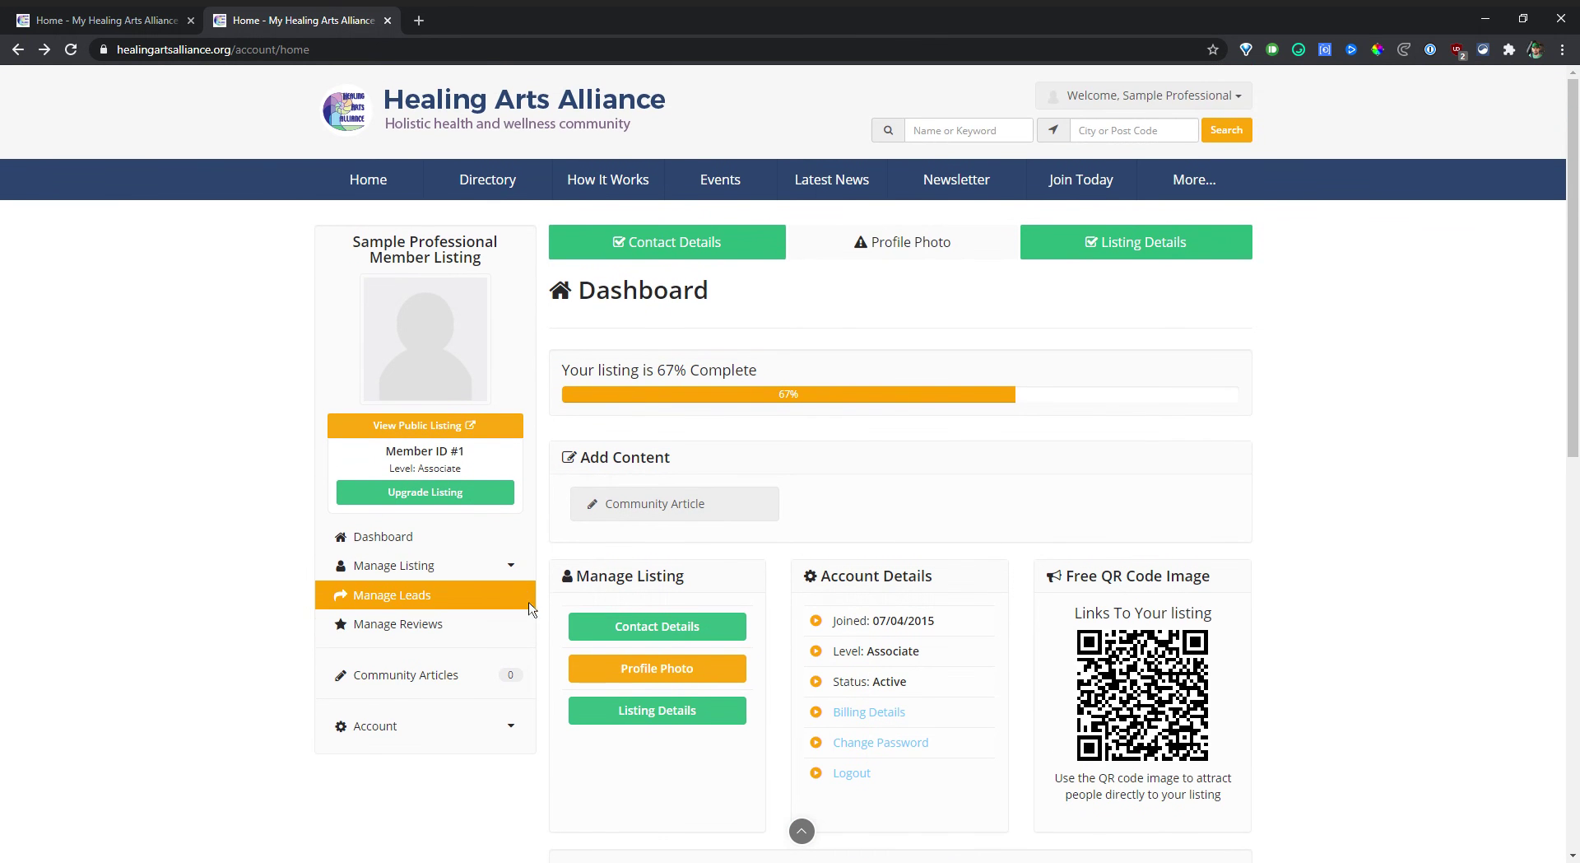